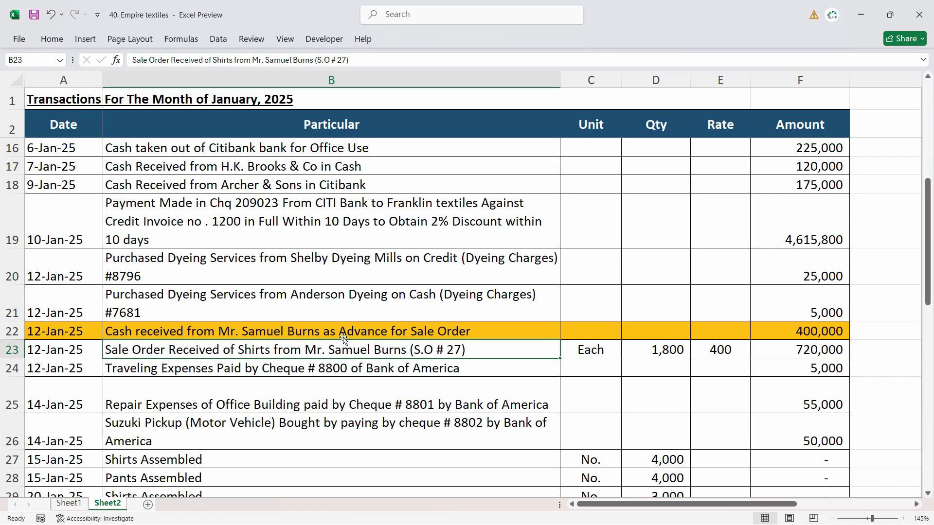
- Review the 12-Jan-25 cash advance entry in row 22, checking its date, particulars and amount against the sale order below
left_click(341, 333)
left_click(337, 354)
left_click(837, 350)
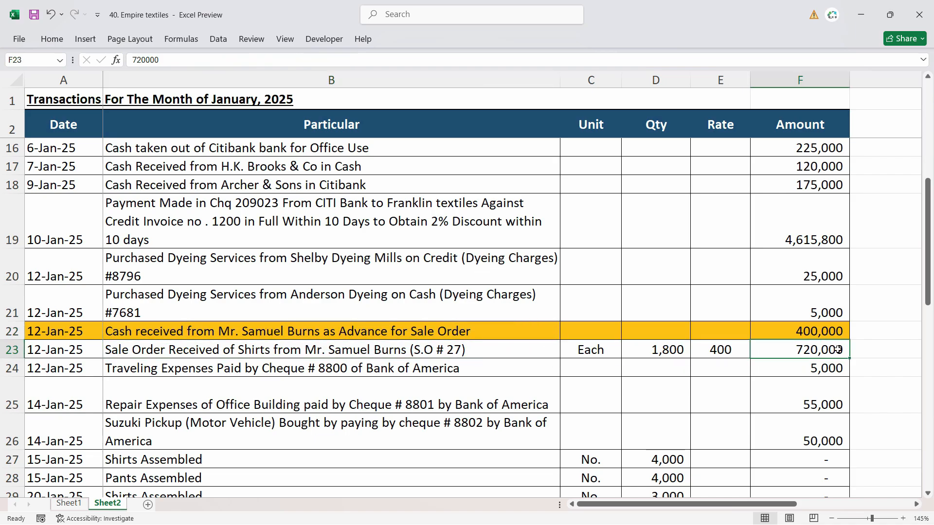
left_click(289, 330)
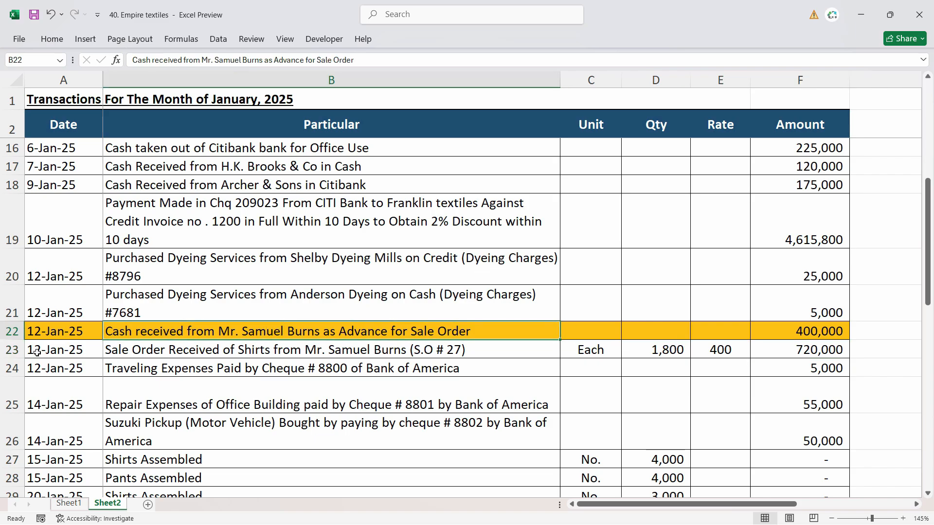
left_click(49, 329)
left_click(195, 326)
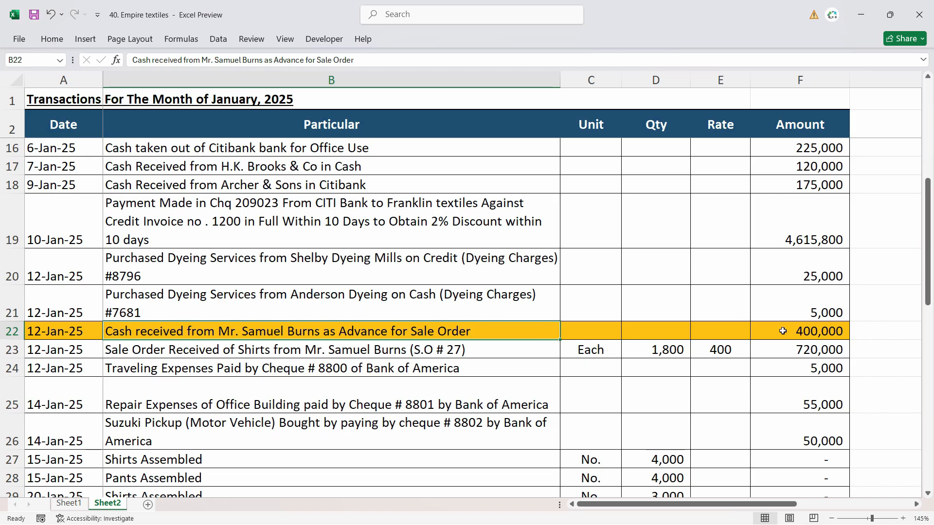
left_click(780, 330)
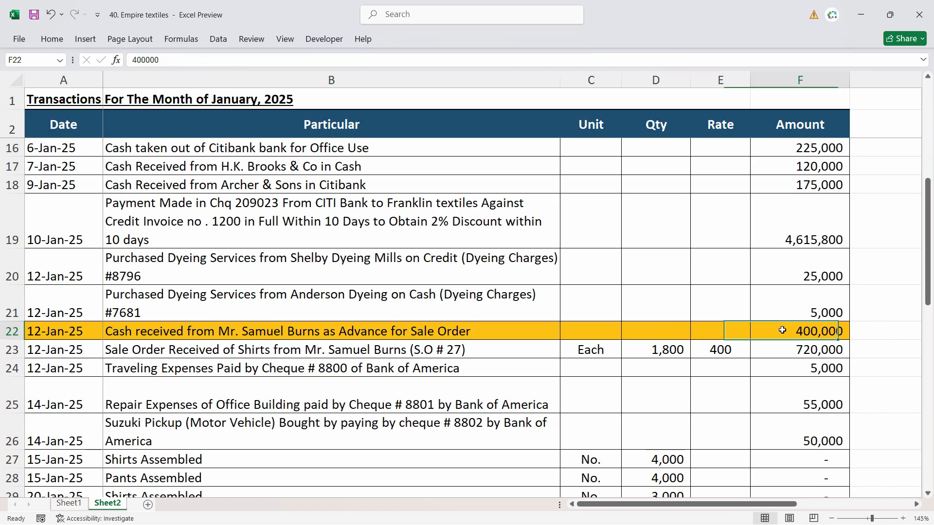
left_click(37, 337)
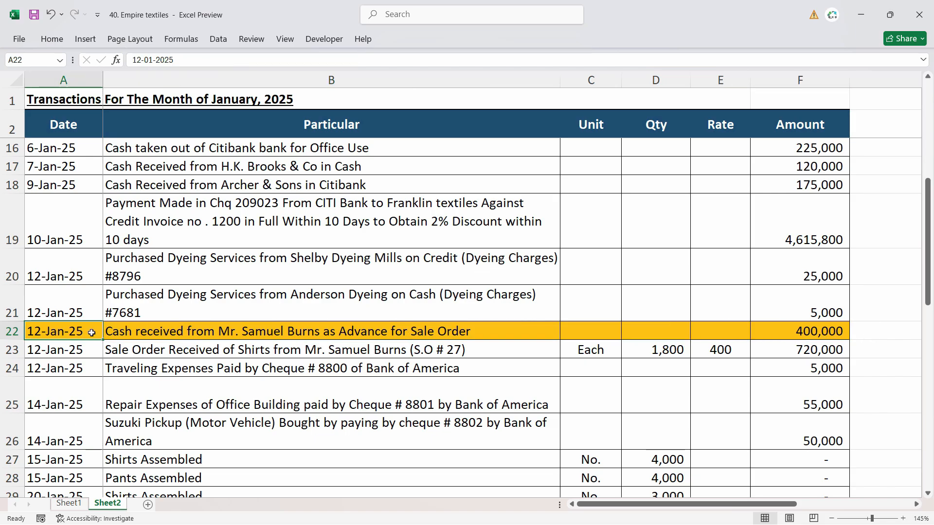
left_click(136, 334)
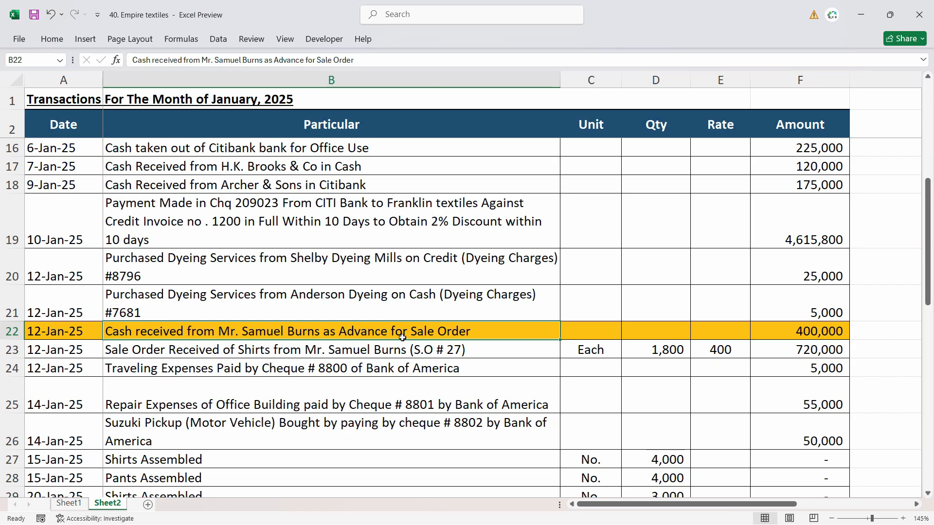
left_click(808, 332)
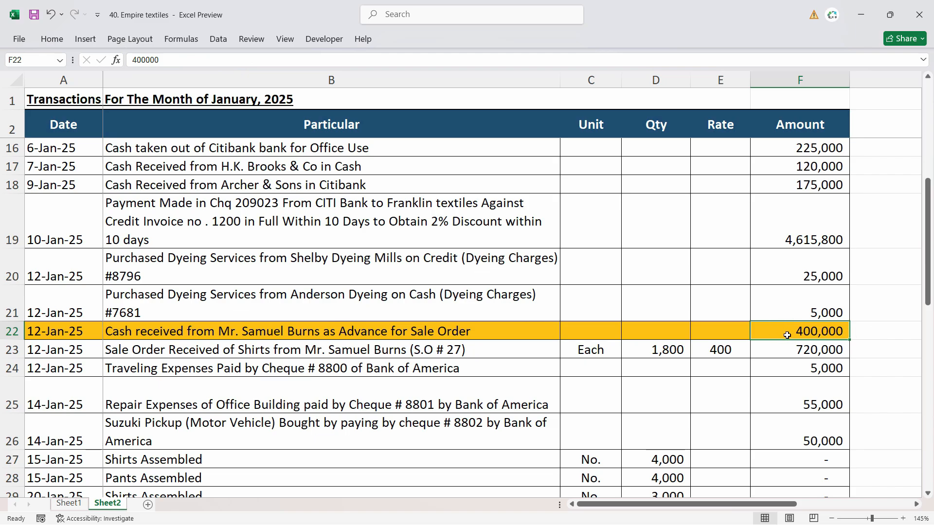
- Review the shirt sale order in row 23, including its quantity and rate, and compare its amount with the advance in row 22
left_click(32, 346)
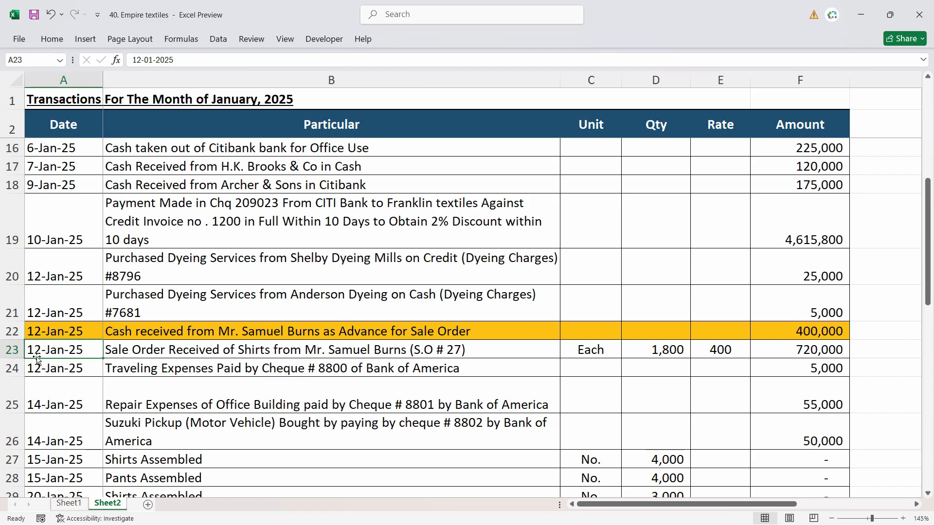
left_click(153, 352)
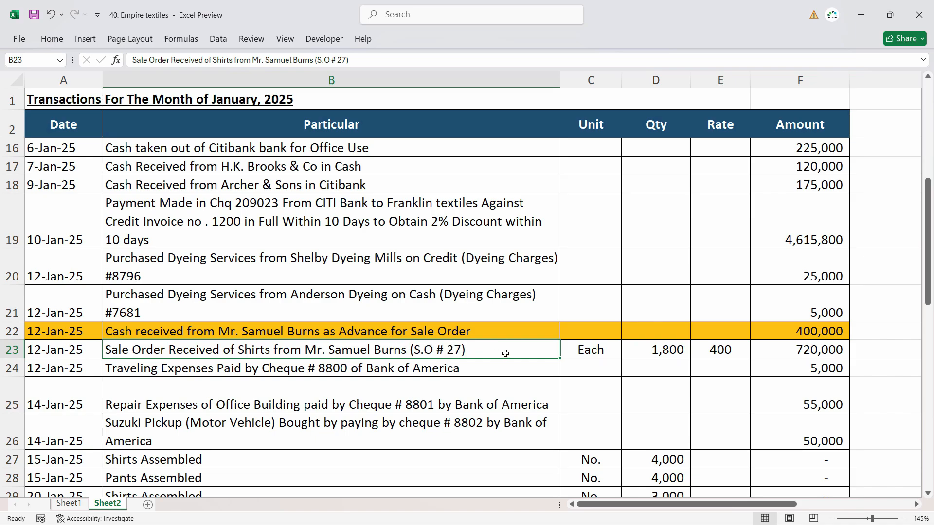
left_click(685, 353)
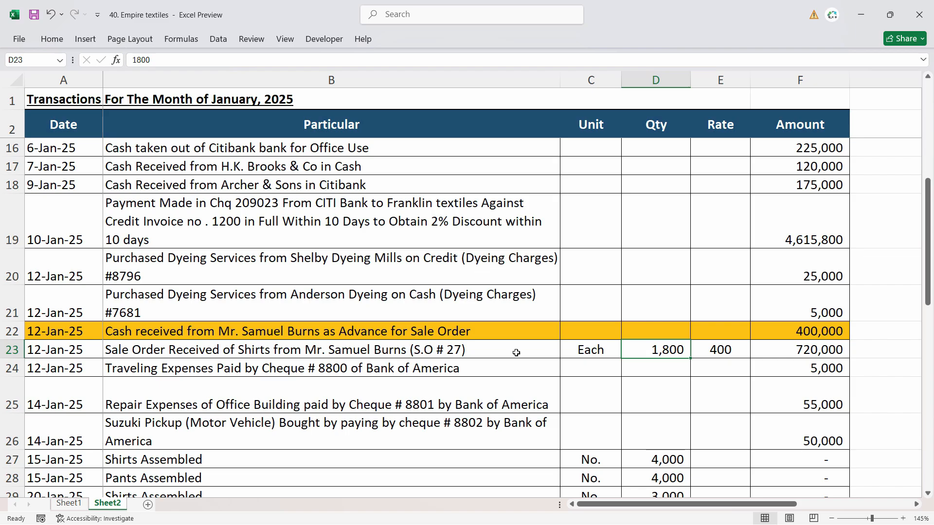
left_click(730, 354)
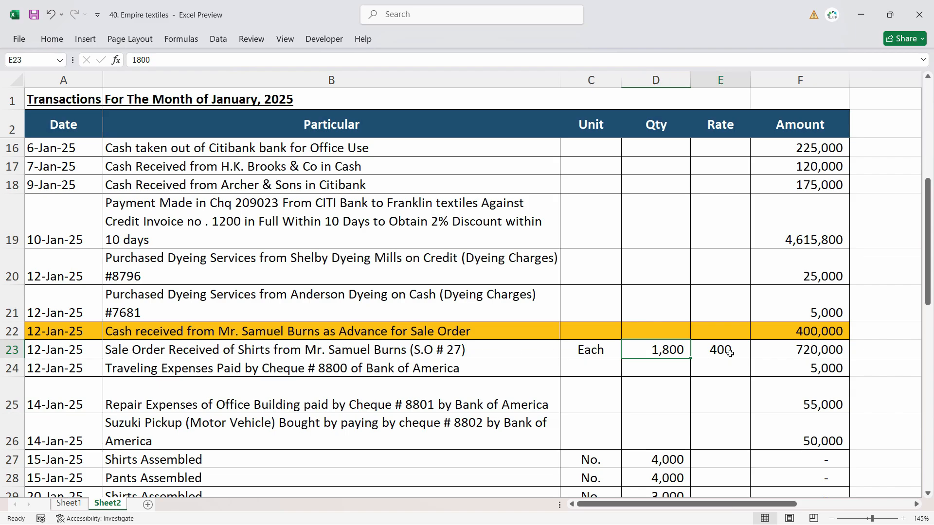
left_click(824, 352)
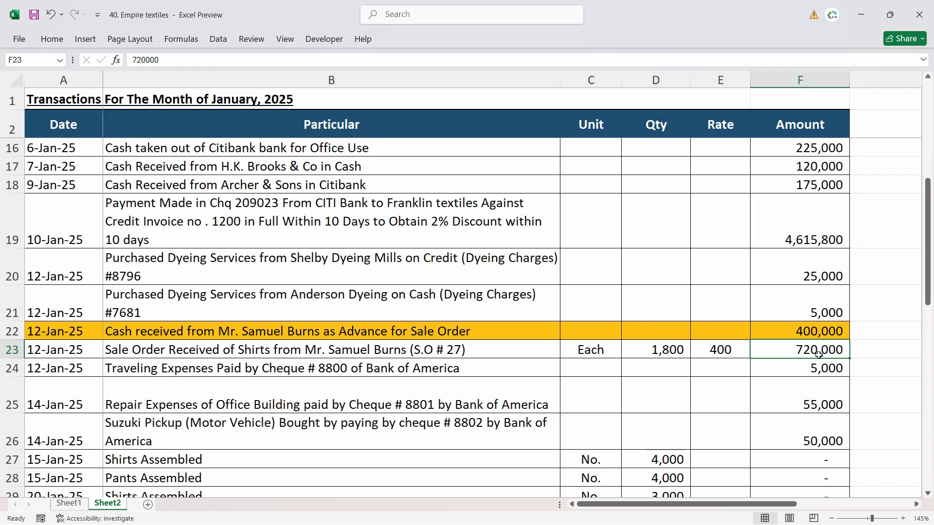
left_click(817, 333)
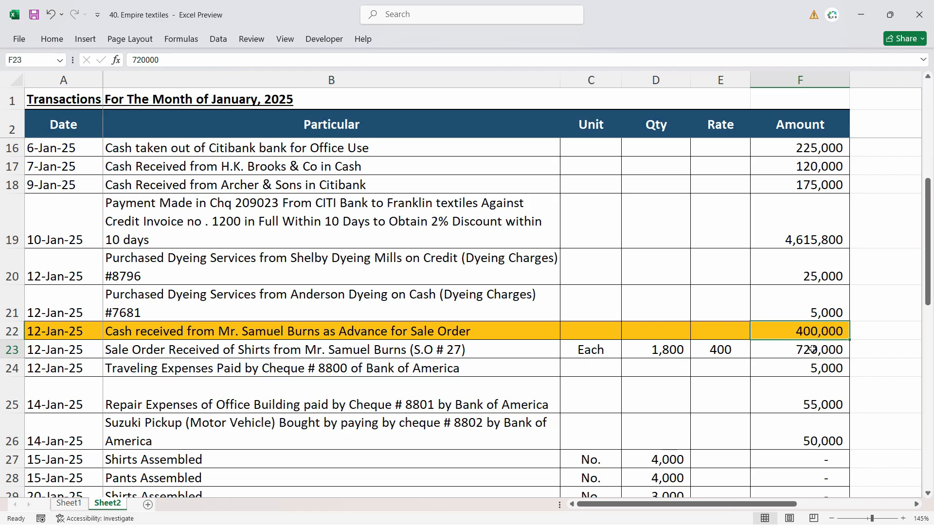
left_click(807, 348)
left_click(815, 333)
left_click(805, 348)
left_click(807, 333)
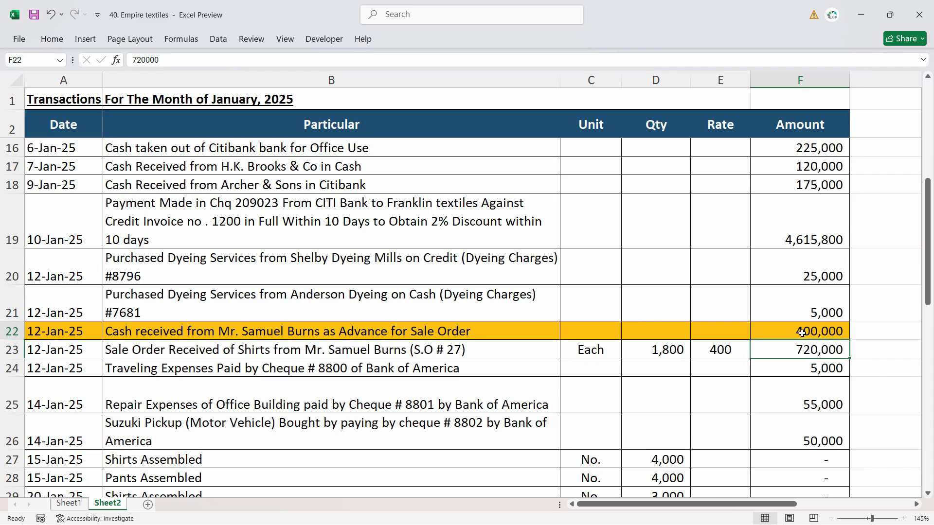
key("ctrl+Left")
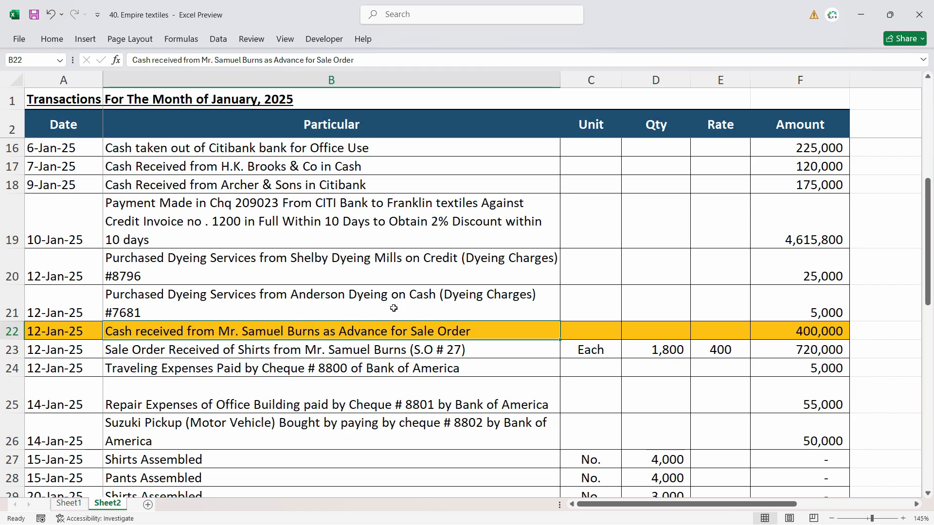
- Switch to Sage 50 and open a maximized Receive Money from Customer window from the Customers & Sales tasks
key("alt+Tab")
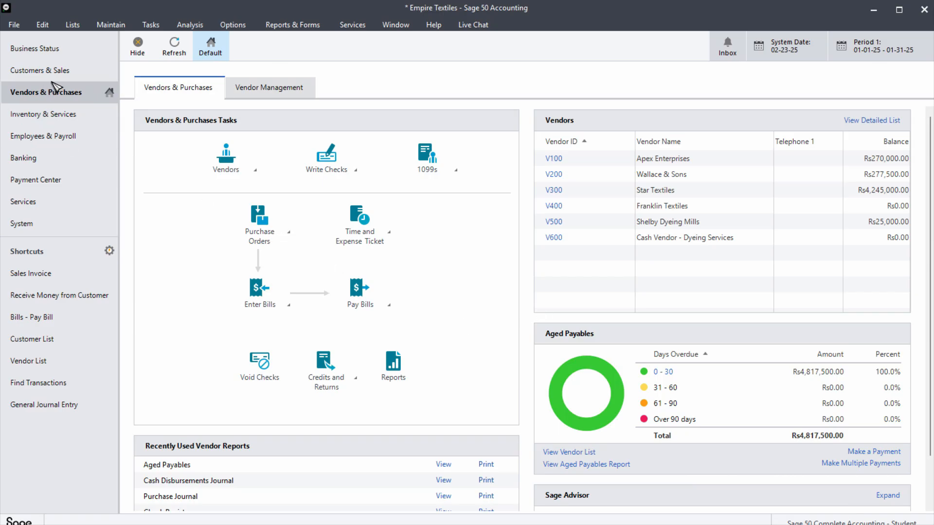
left_click(27, 73)
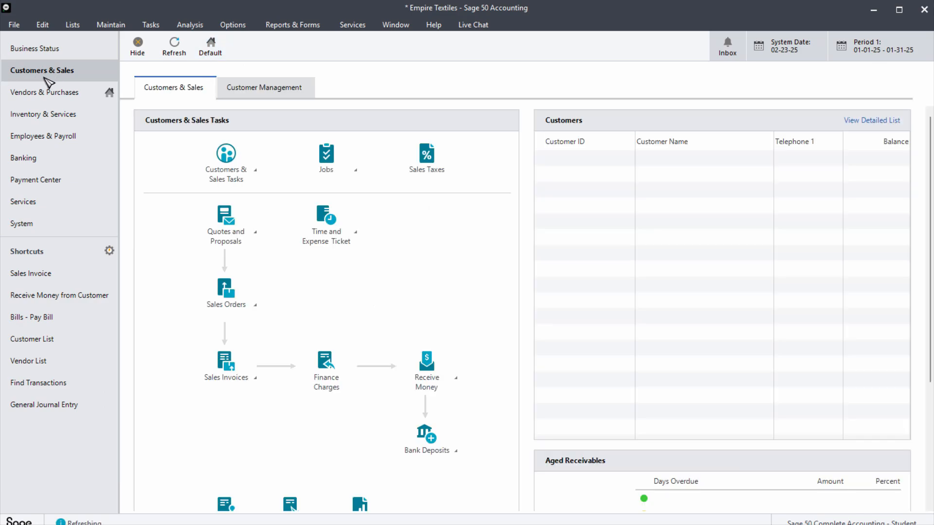
left_click(454, 340)
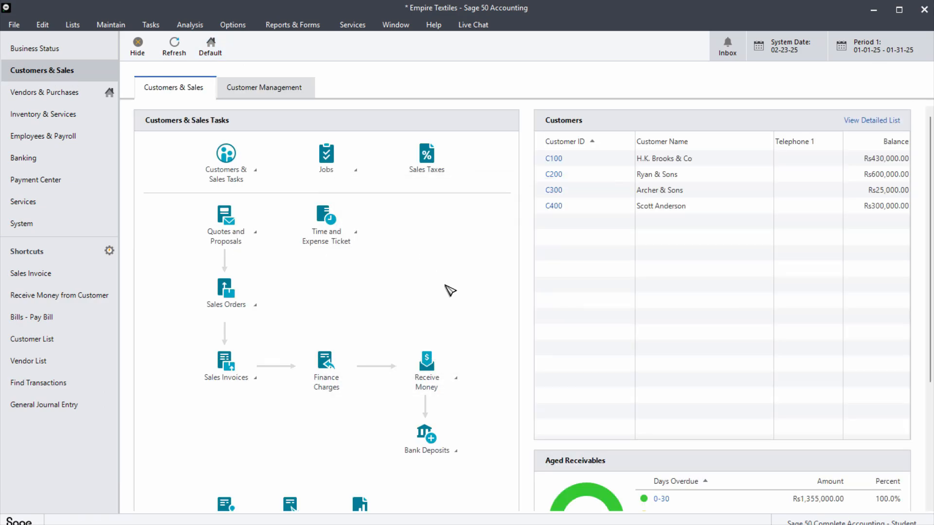
left_click(429, 377)
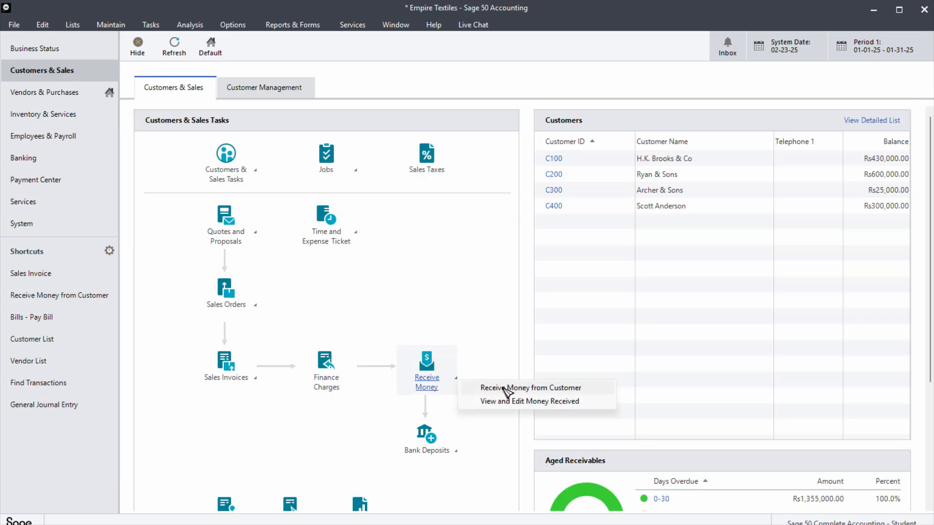
left_click(540, 388)
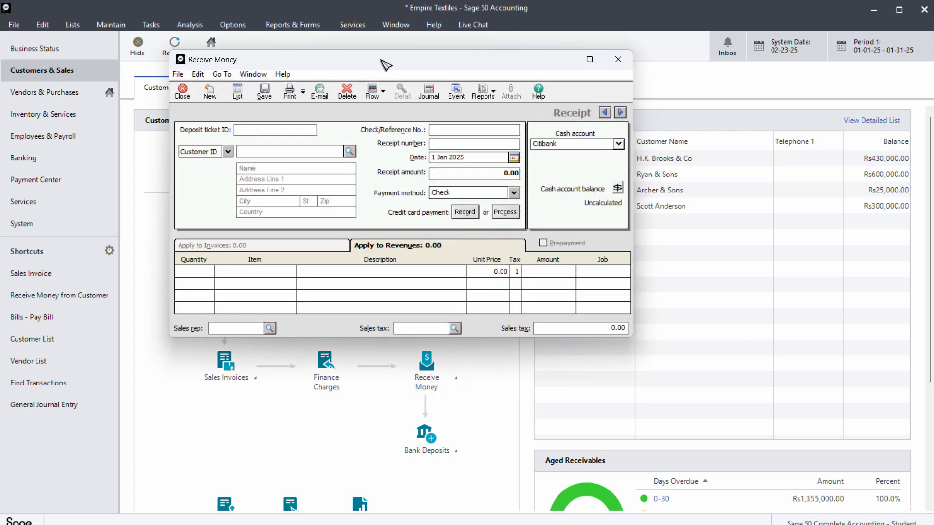
double_click(503, 63)
- Create a new customer record from the receipt's customer lookup and enter the next customer ID in the sequence
left_click(181, 98)
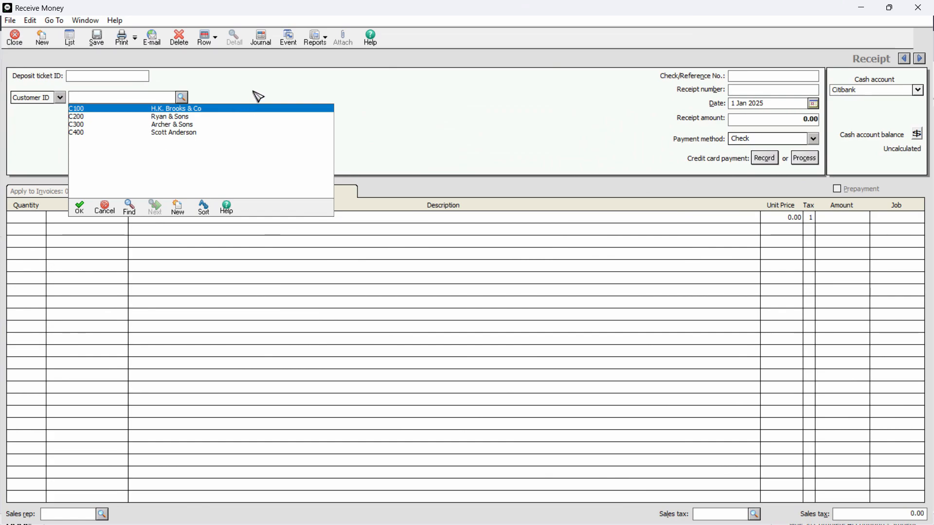
left_click(179, 209)
type("C5")
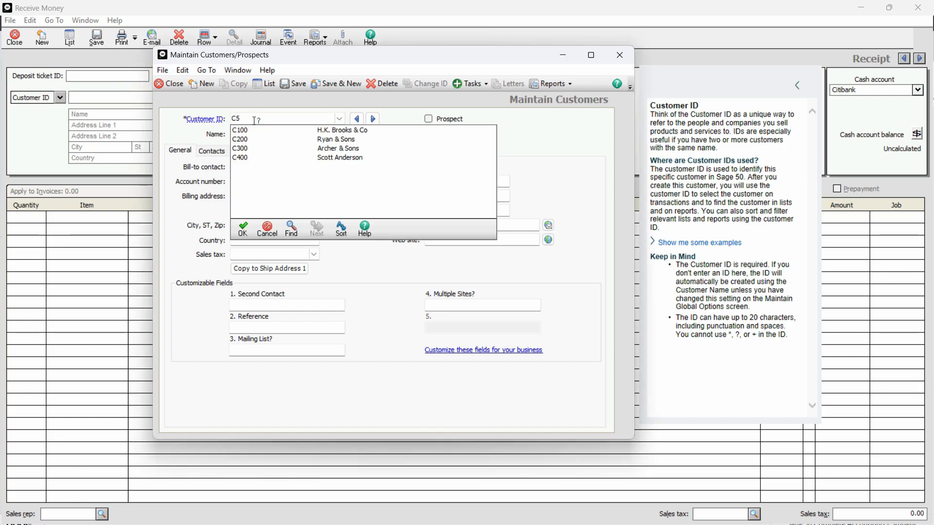
type("00")
- Copy the customer's full name from row 22 of the Excel transactions sheet into the new customer's Name field
key("Tab")
type("Samu")
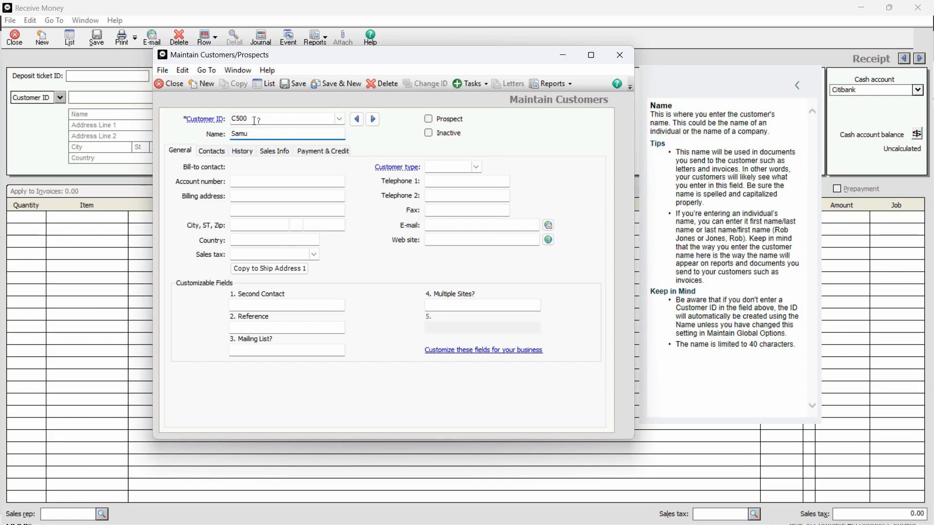
key("alt+Tab")
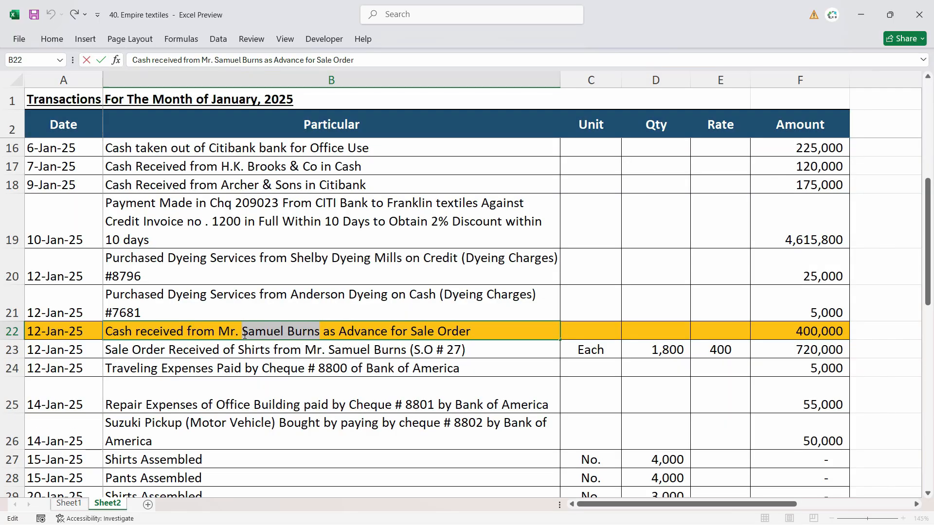
key("alt+Tab")
key("alt+Tab")
key("Tab")
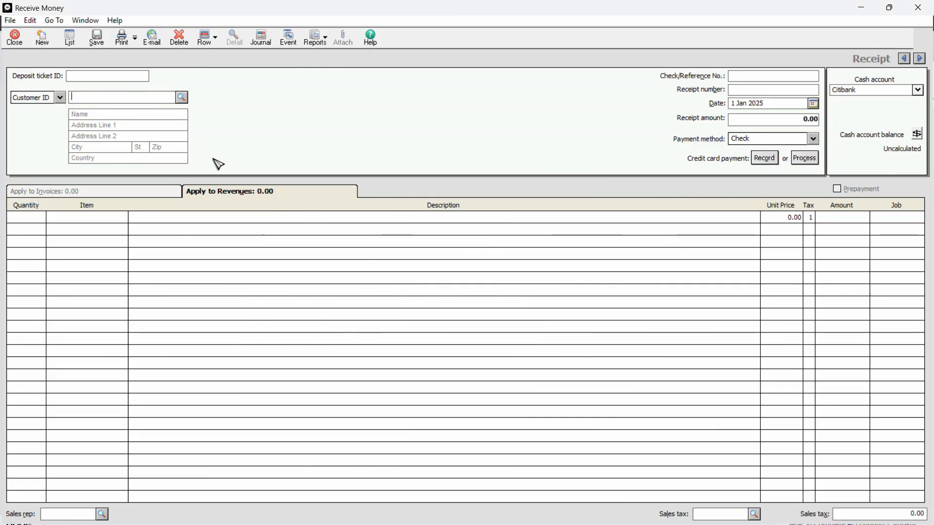
key("alt+Tab")
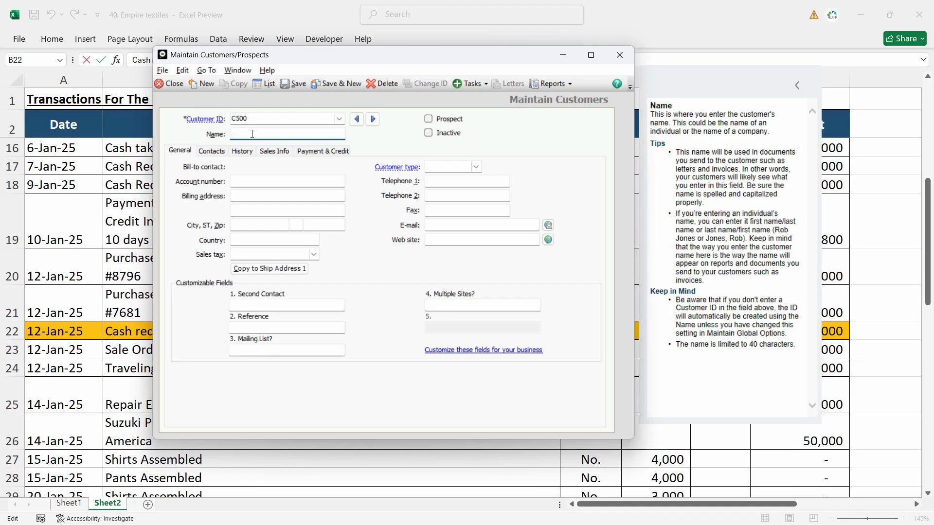
type("Samuel Burns")
- Check the new customer's contact, history and payment and credit details, save the record and close it
left_click(212, 151)
left_click(180, 151)
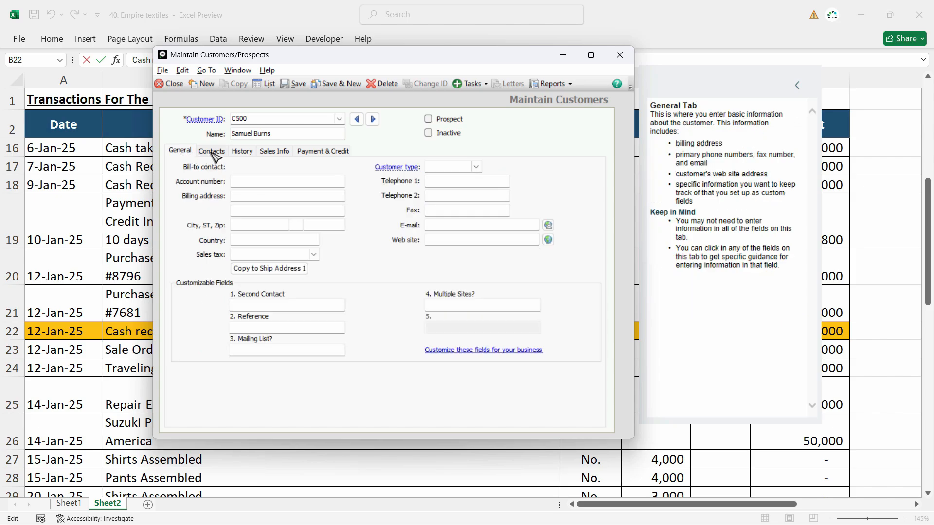
left_click(212, 150)
left_click(242, 151)
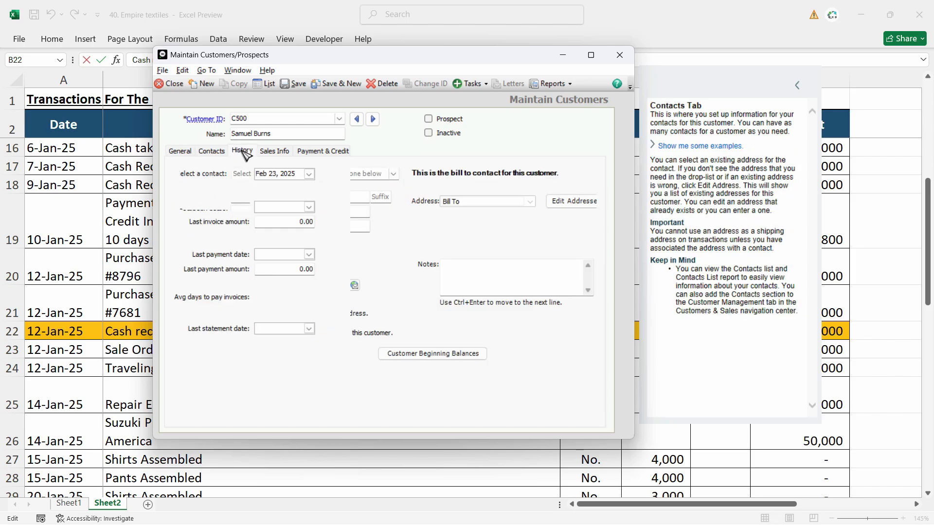
left_click(181, 152)
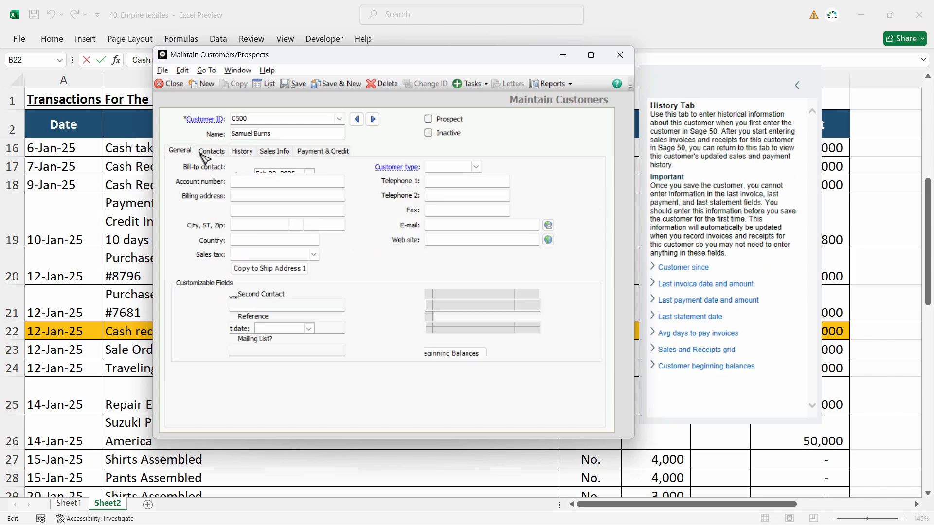
left_click(340, 152)
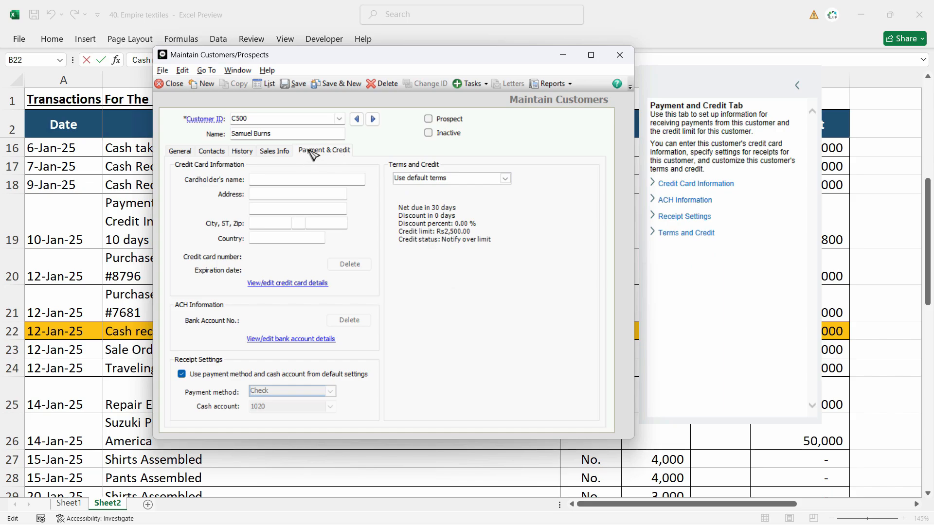
left_click(294, 83)
left_click(620, 55)
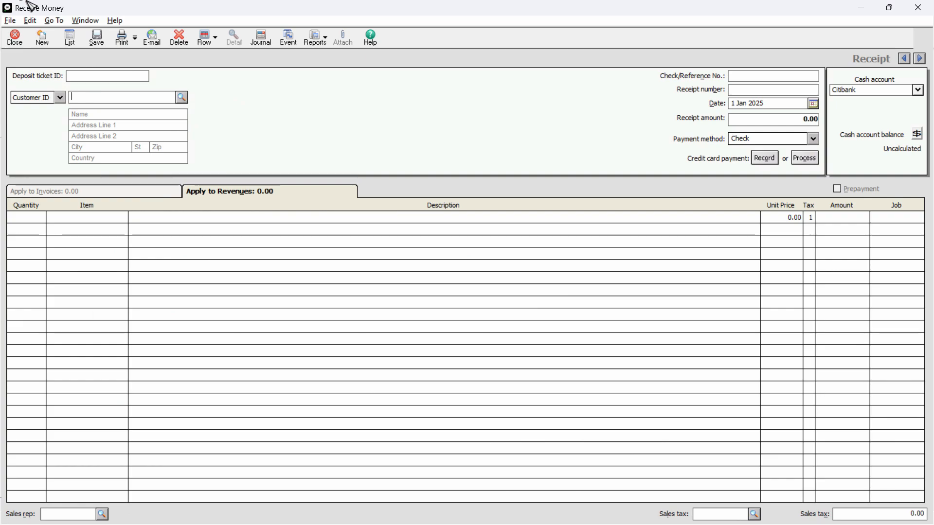
- Select the newly added customer for the receipt and enter check/reference number 1515 and receipt number 51515
left_click(184, 98)
double_click(172, 141)
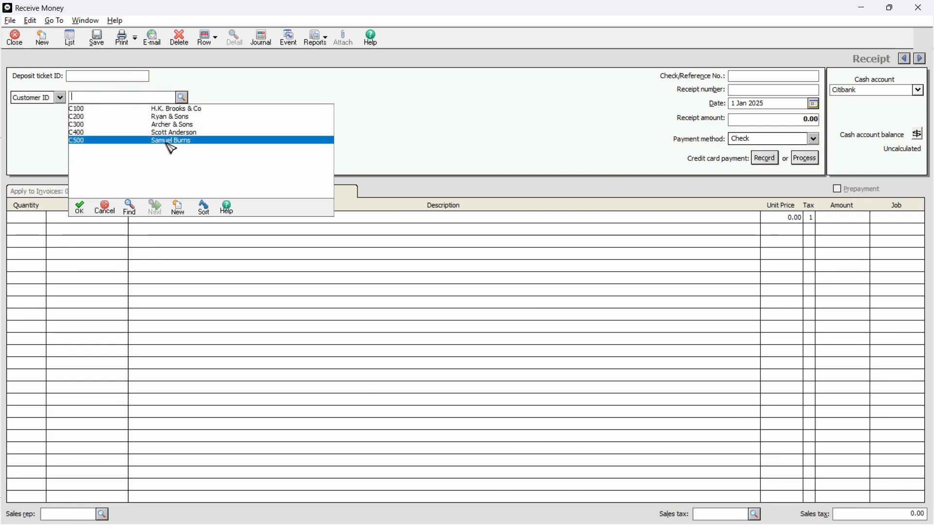
left_click(792, 75)
type("15")
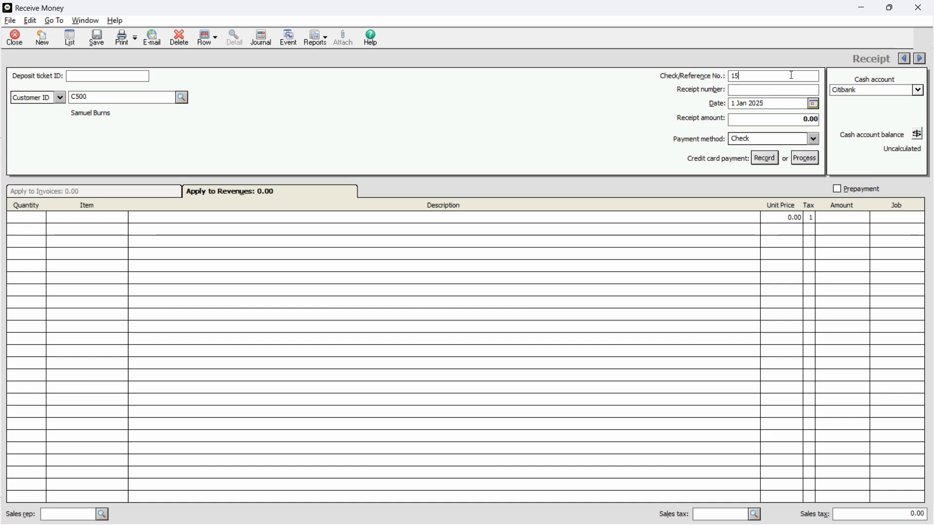
type("51515")
key("Tab")
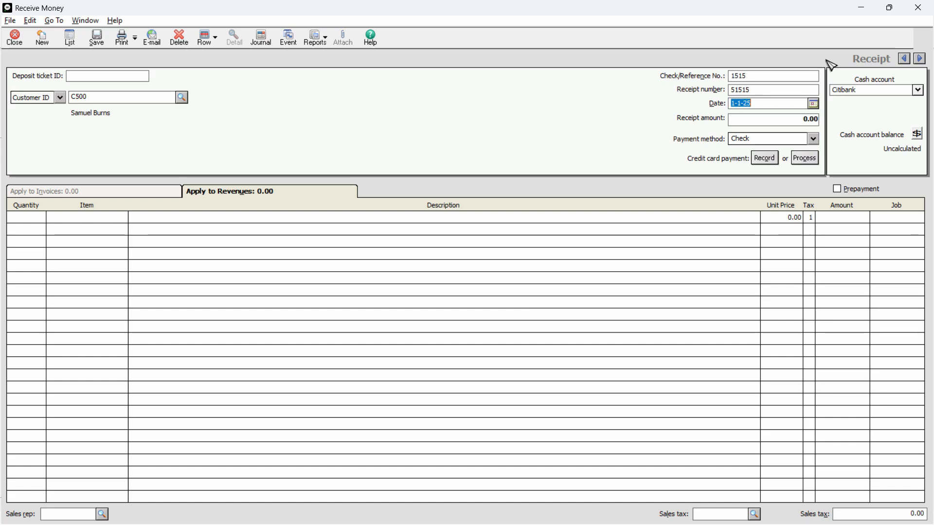
- Check the transaction date in row 22 of the Excel sheet and set the receipt date to 12 Jan 2025
key("alt+Tab")
left_click(67, 339)
key("alt+Tab")
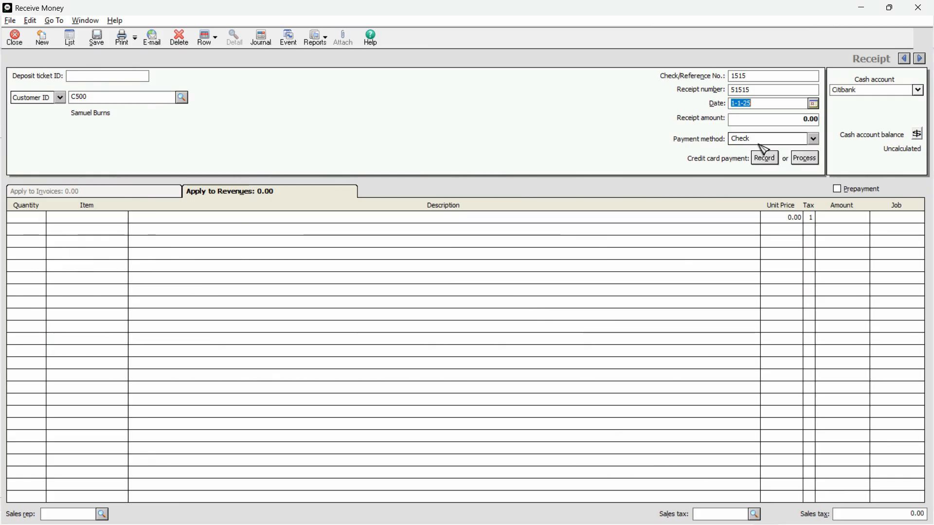
type("12")
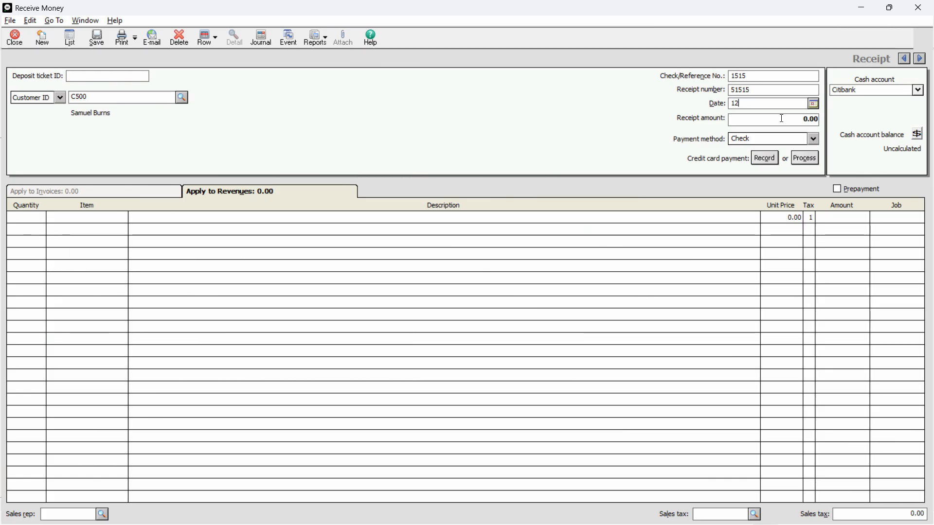
key("alt+Tab")
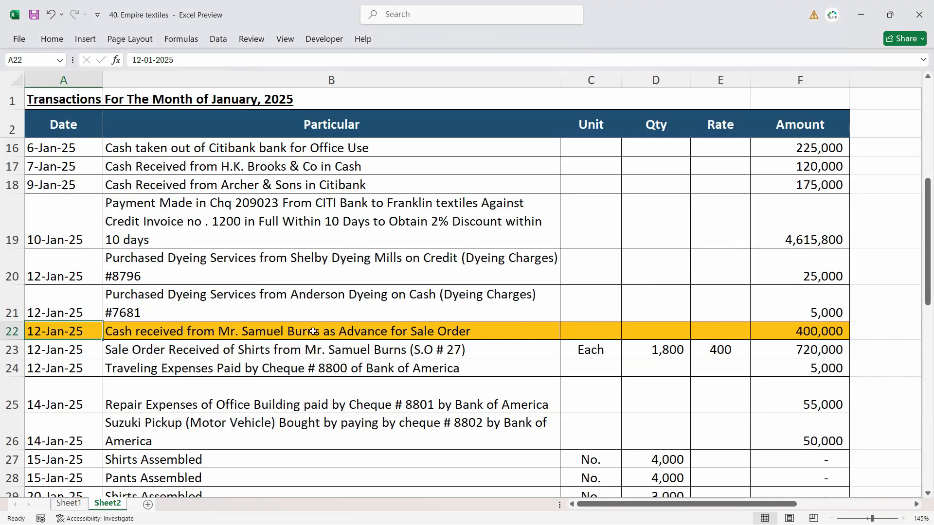
key("alt+Tab")
- Set the receipt's cash account to Cash on Hand and its payment method to Cash
left_click(918, 89)
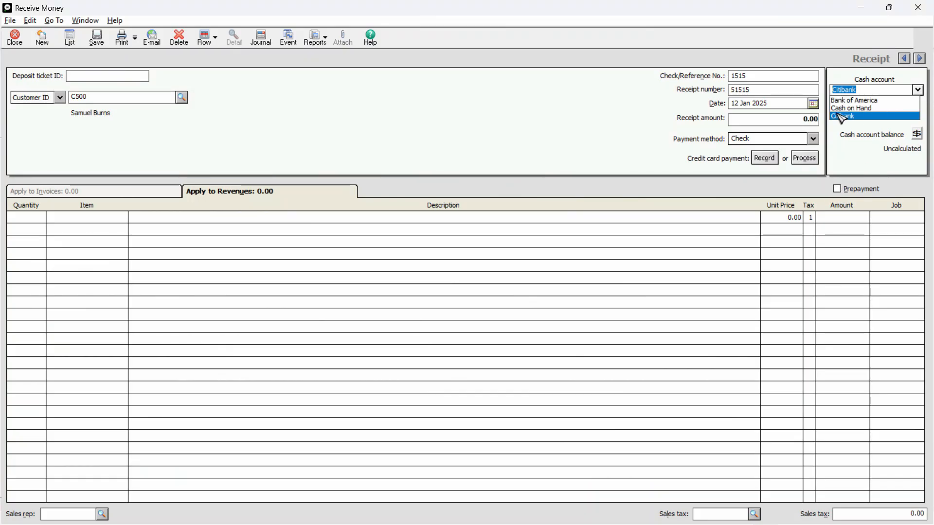
left_click(874, 109)
key("Tab")
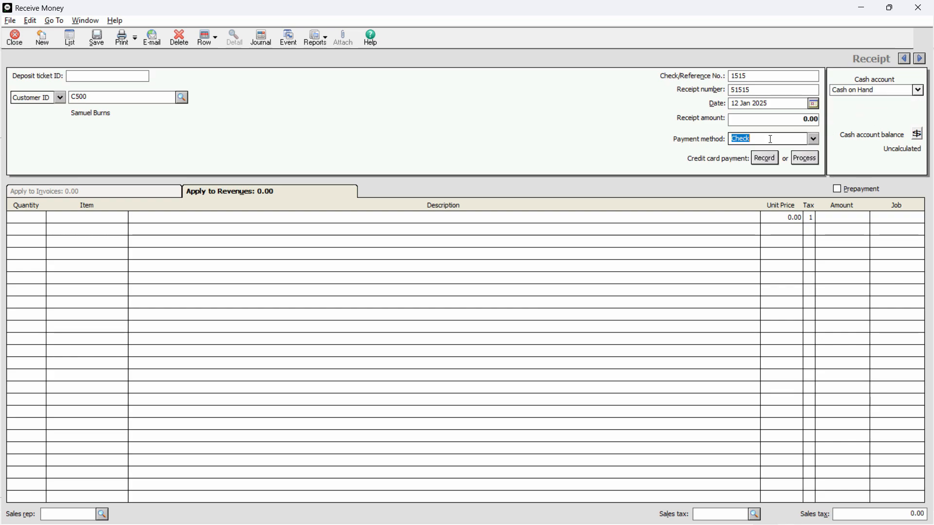
key("alt+Tab")
key("alt+Tab")
left_click(813, 139)
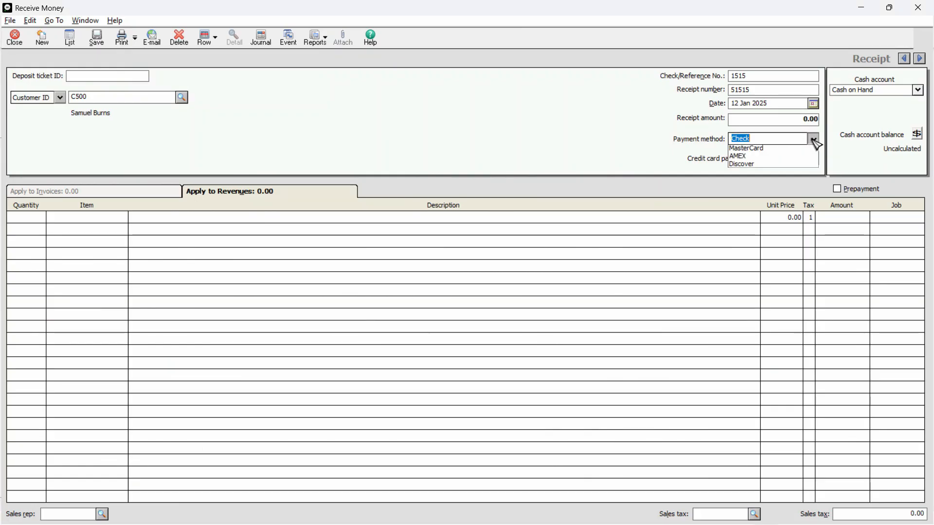
left_click(764, 159)
key("Up")
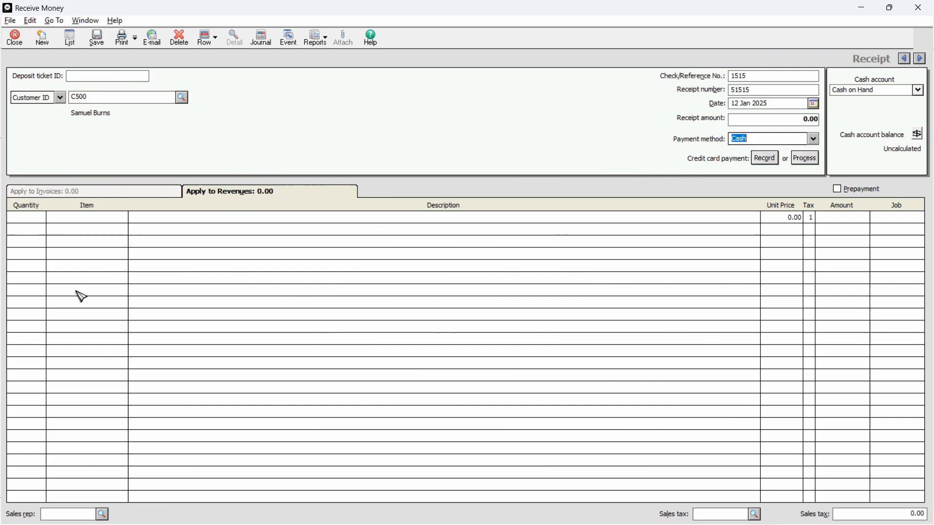
- Mark the receipt as a prepayment and copy the Particular text from row 22 of the Excel sheet into the first line's description
left_click(838, 190)
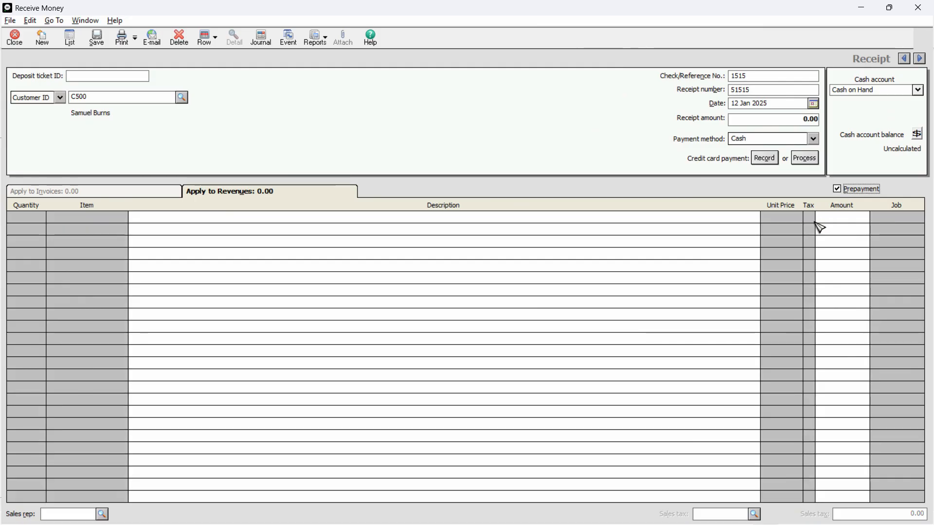
left_click(80, 225)
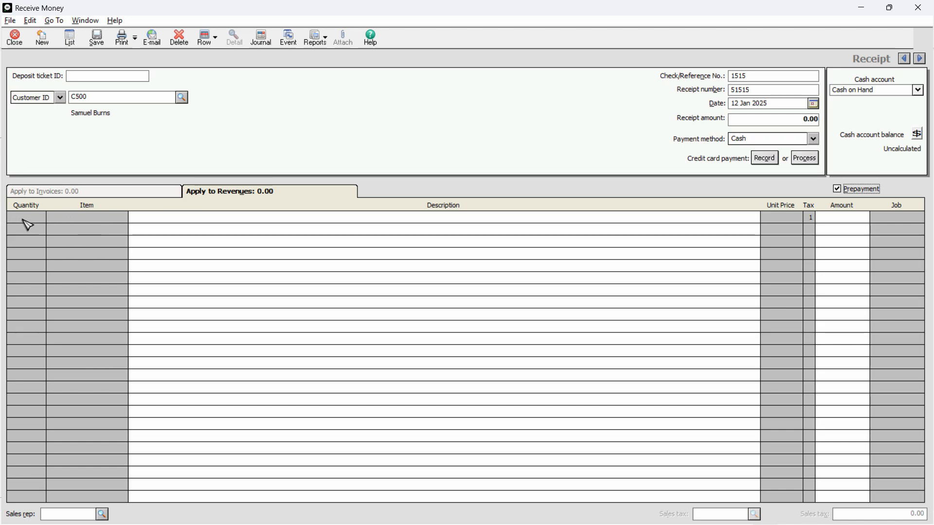
left_click(313, 223)
key("alt+Tab")
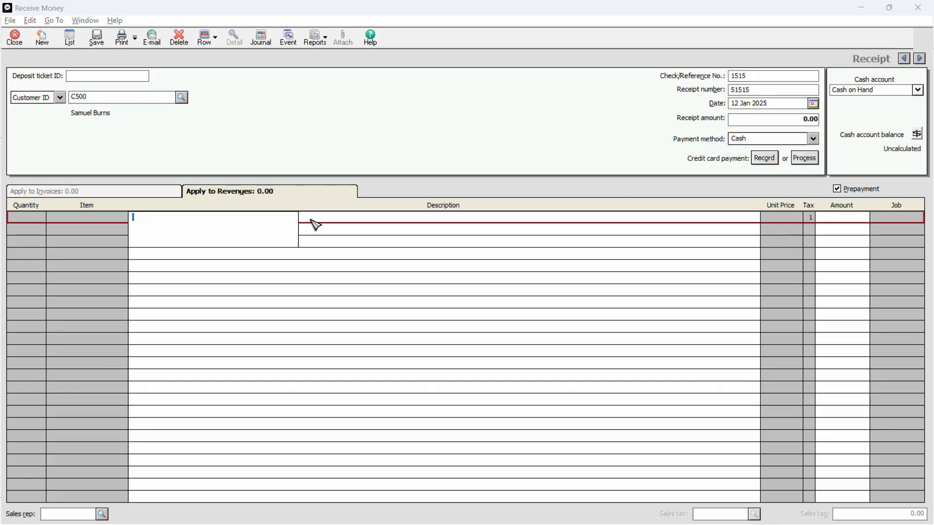
left_click(156, 331)
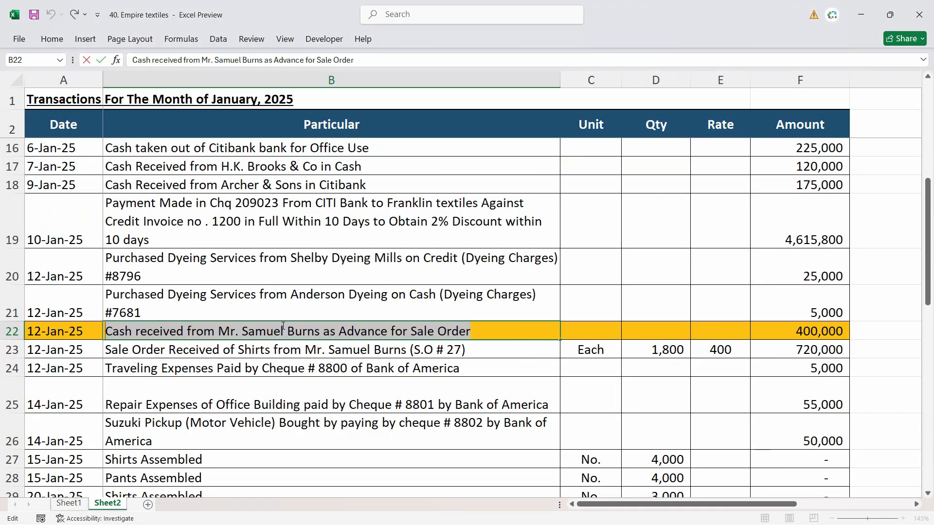
key("alt+Tab")
type("Cash received from Mr. Samuel Burns as Advance for Sale Order")
- Try to copy the whole amount cell F22 from the Excel sheet into the receipt line's Amount field
left_click(848, 217)
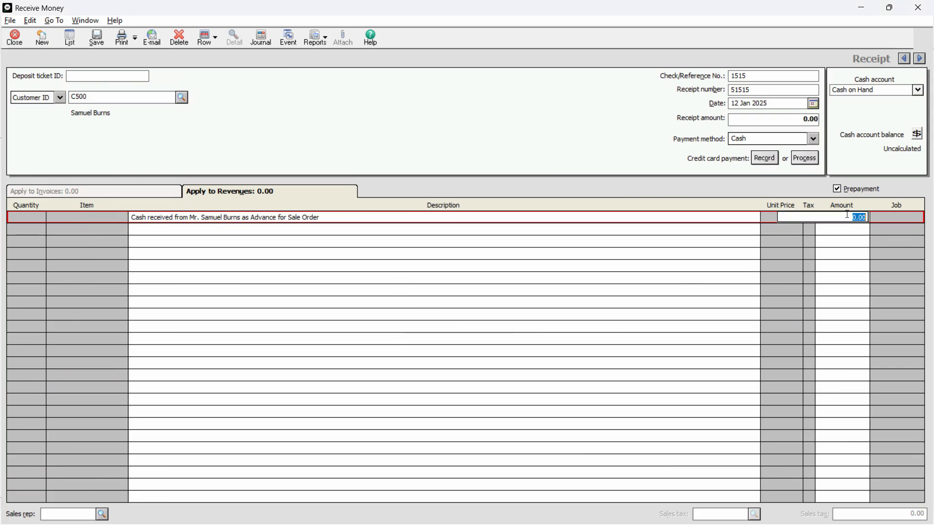
key("alt+Tab")
left_click(788, 330)
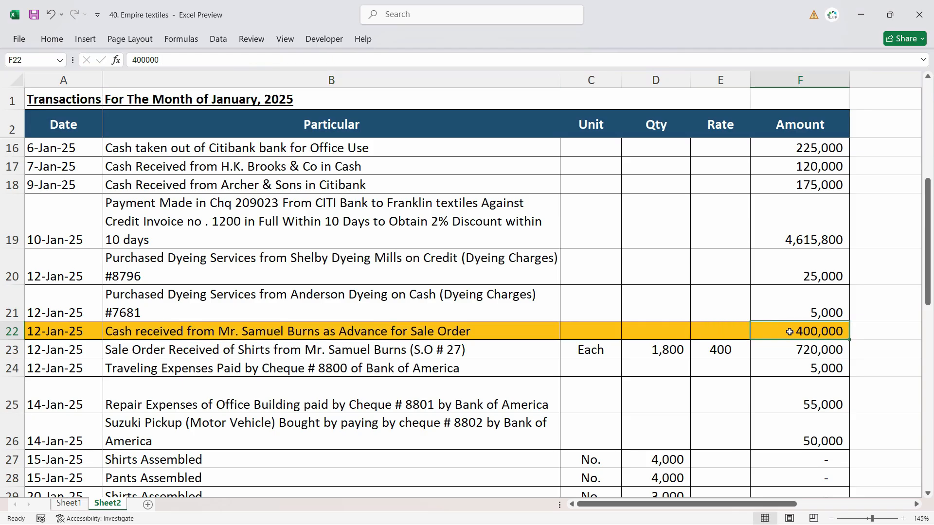
key("ctrl+c")
key("alt+Tab")
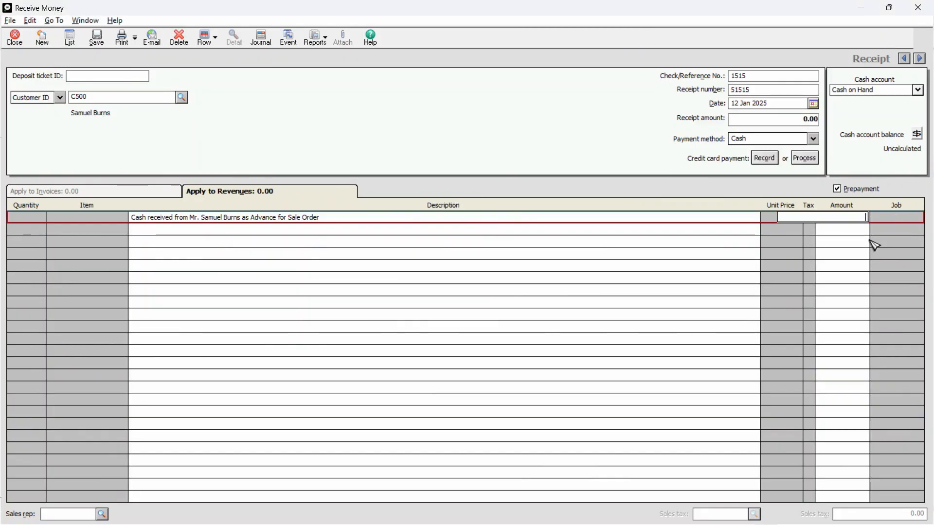
key("Escape")
left_click(535, 314)
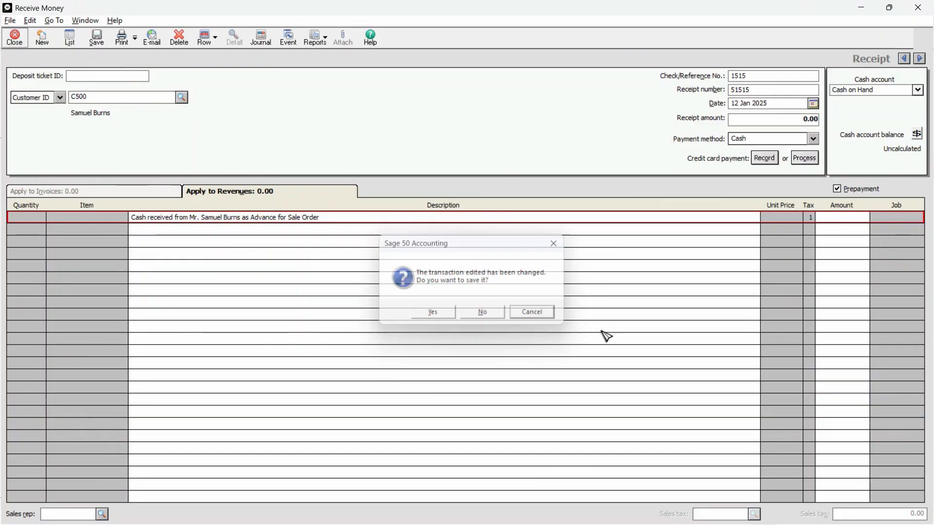
- Copy the 400000 value from inside cell F22 of the Excel sheet into the first receipt line's Amount field
left_click(840, 219)
key("alt+Tab")
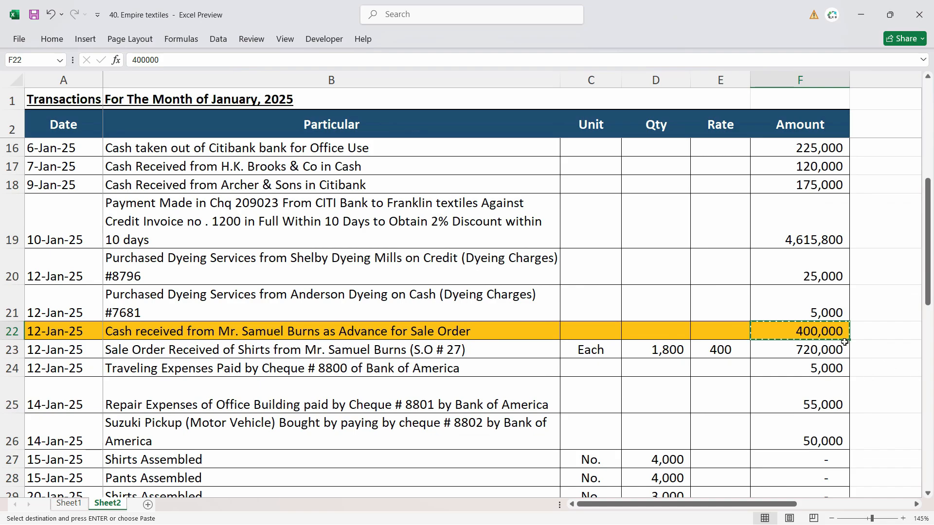
double_click(825, 332)
left_click_drag(754, 332, 752, 332)
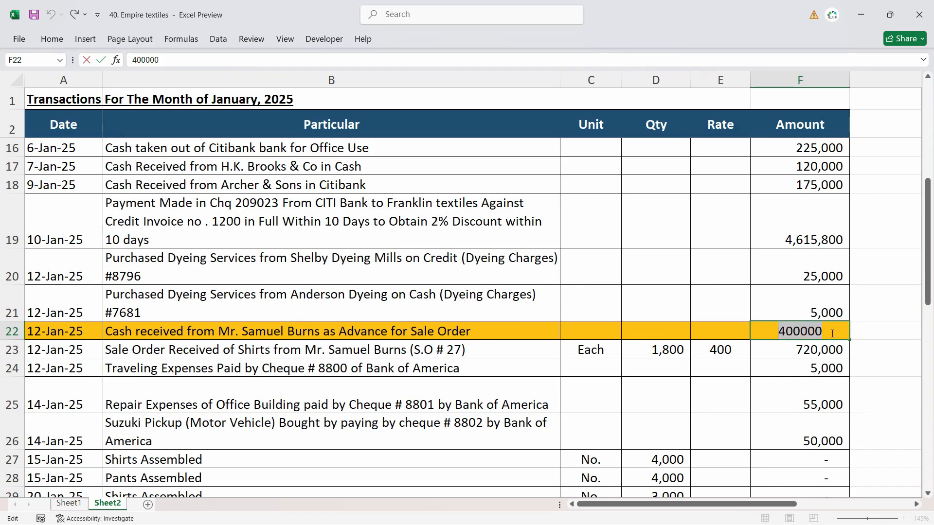
key("alt+Tab")
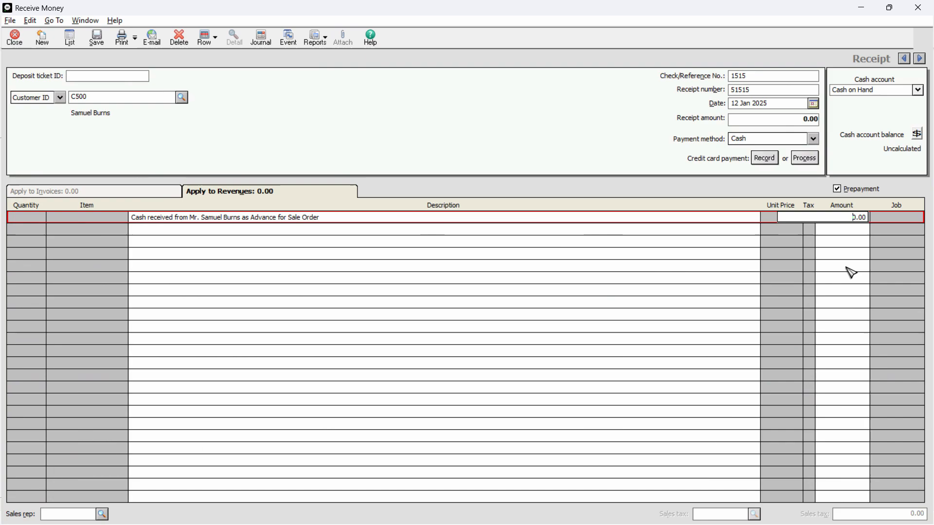
left_click(852, 218)
key("ctrl+v")
left_click(754, 293)
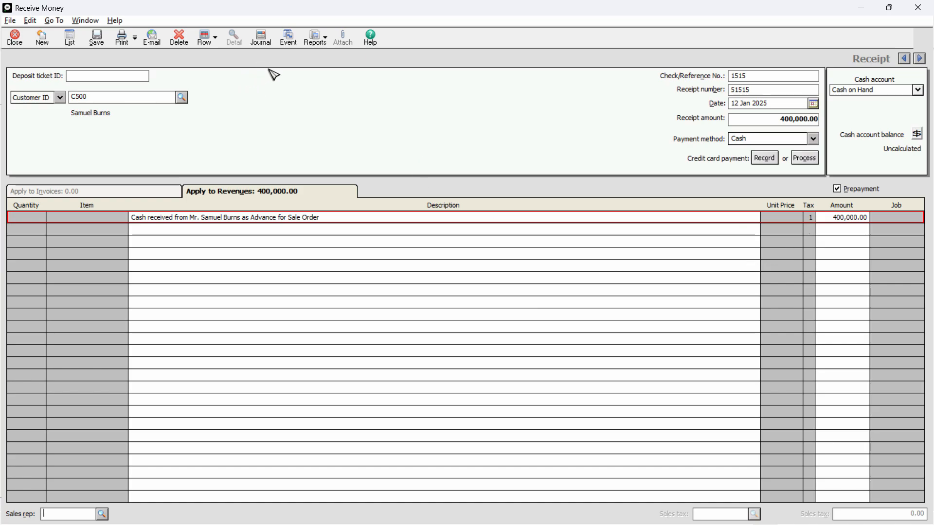
- Open the receipt's journal entry and check the account lookups on its credit and debit lines
left_click(261, 38)
left_click(86, 146)
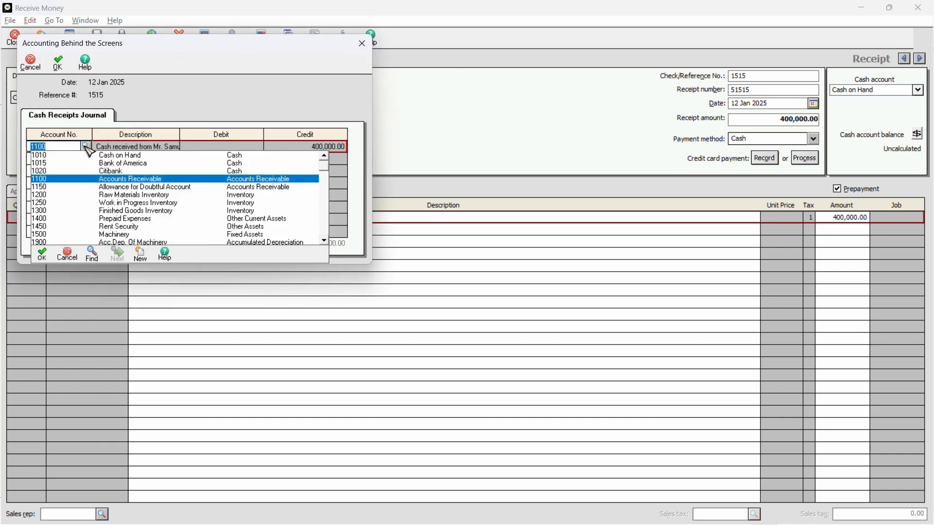
left_click(86, 145)
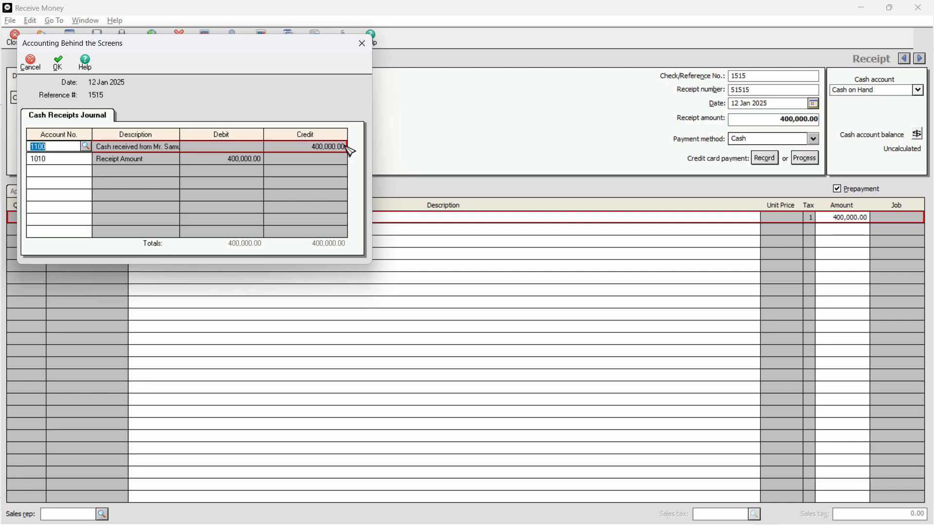
left_click(77, 161)
left_click(85, 159)
left_click(86, 159)
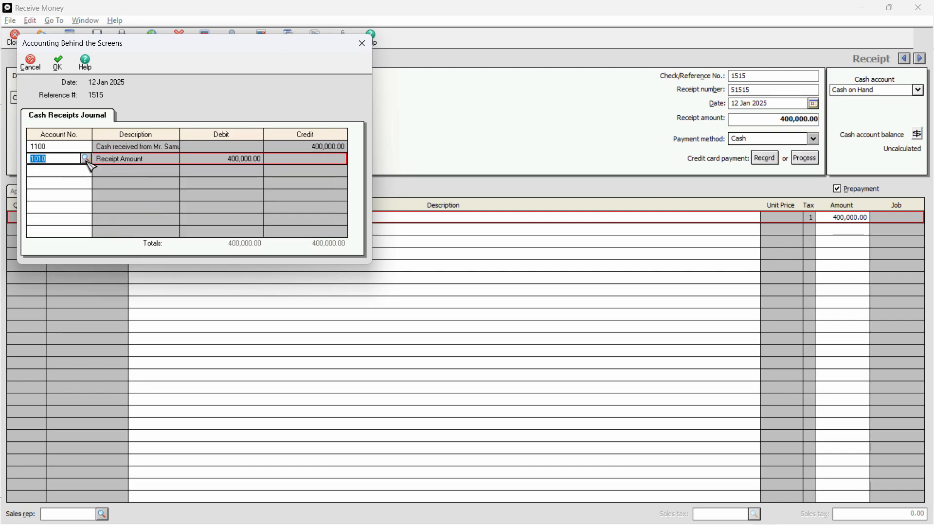
- Reposition the journal entry clear of the receipt header, compare its two account lines and accept the entry
left_click_drag(185, 49, 193, 249)
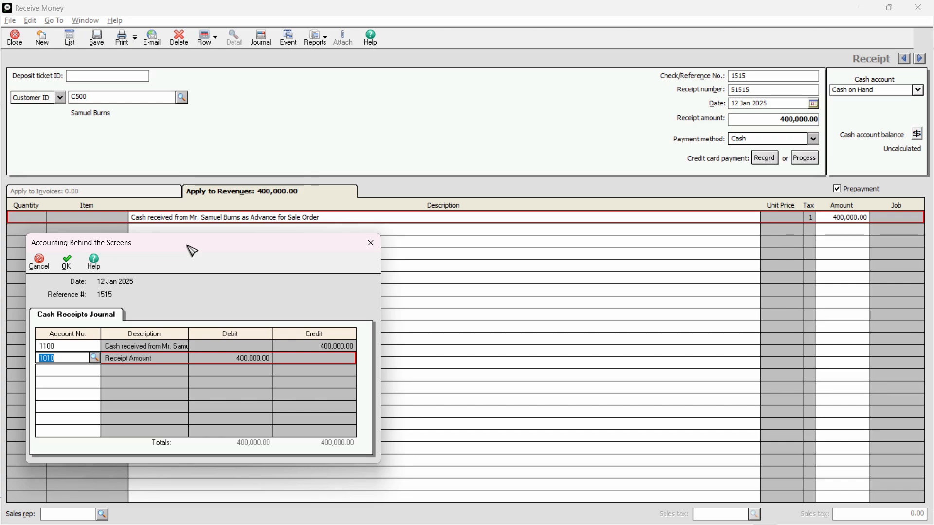
left_click_drag(191, 250, 394, 180)
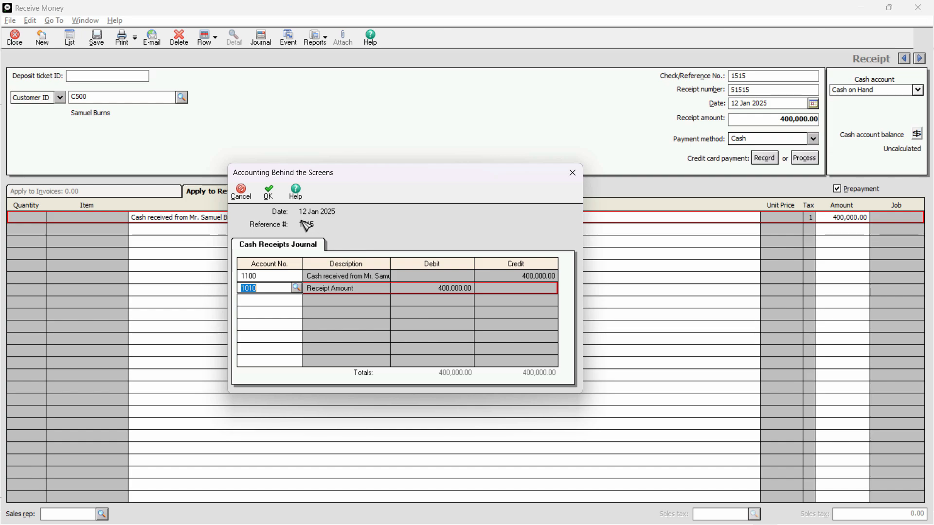
left_click(291, 276)
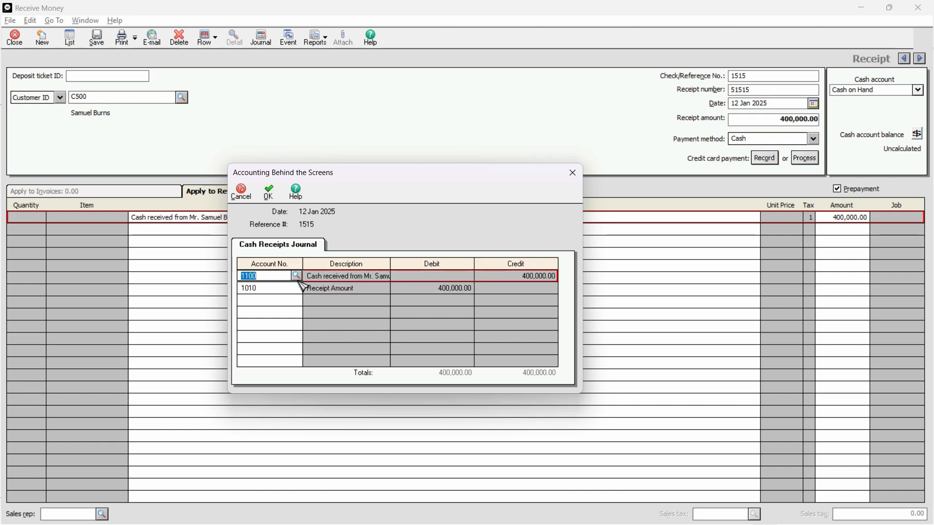
left_click(295, 287)
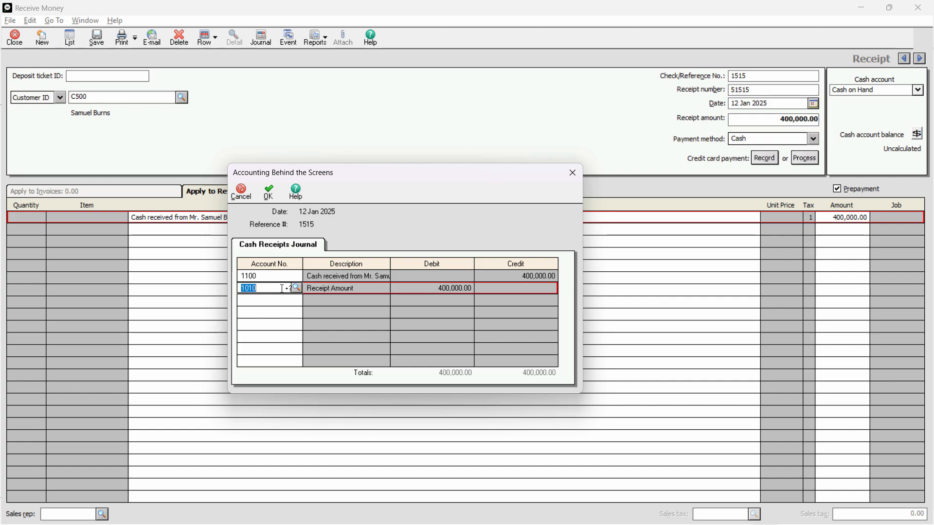
left_click(284, 276)
left_click(286, 288)
left_click(285, 276)
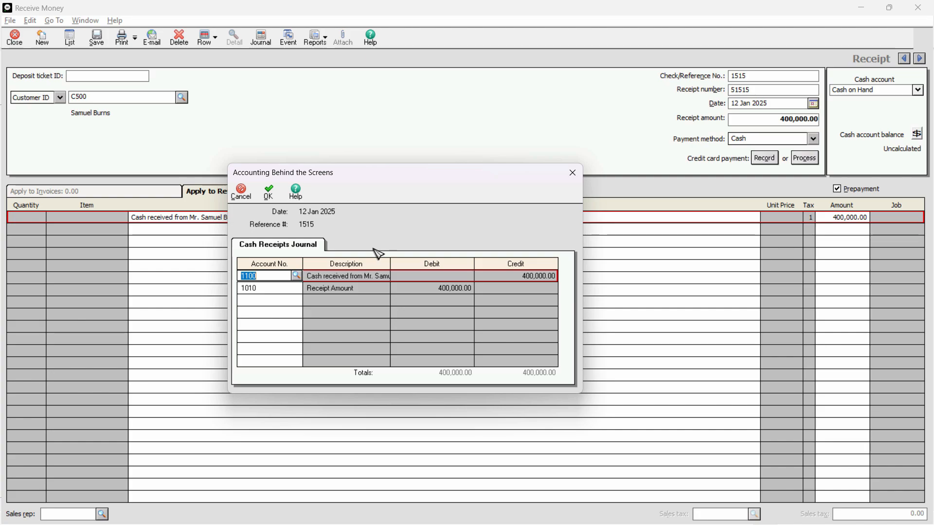
left_click(268, 192)
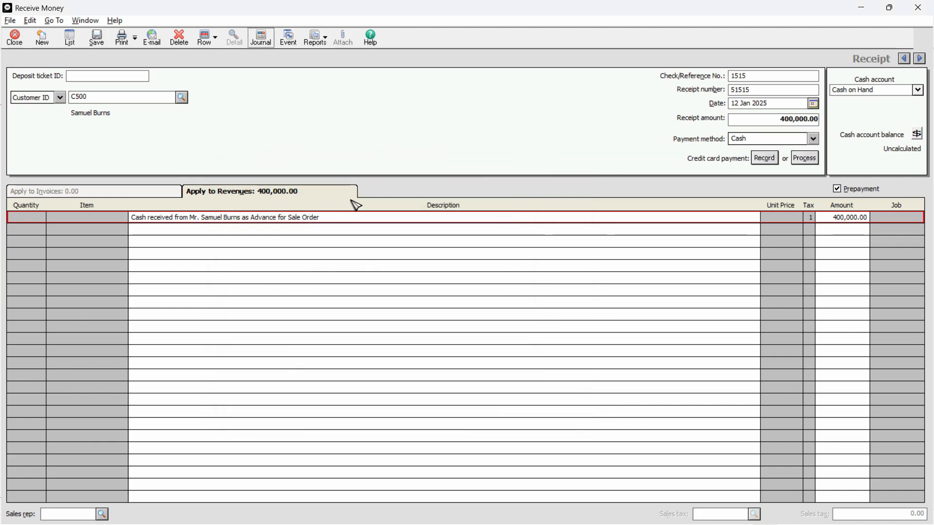
- Save the receipt and browse the previously saved receipts, returning to the new prepayment
left_click(97, 44)
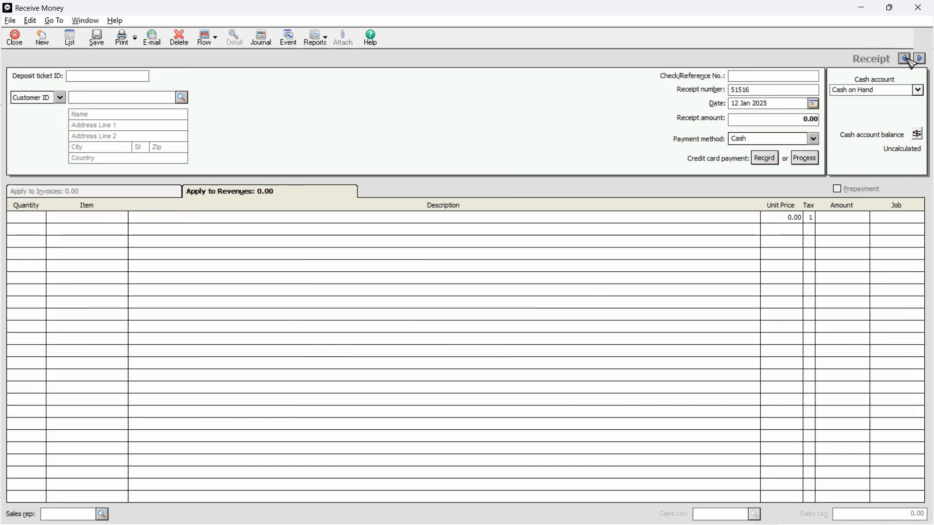
left_click(906, 59)
left_click(905, 59)
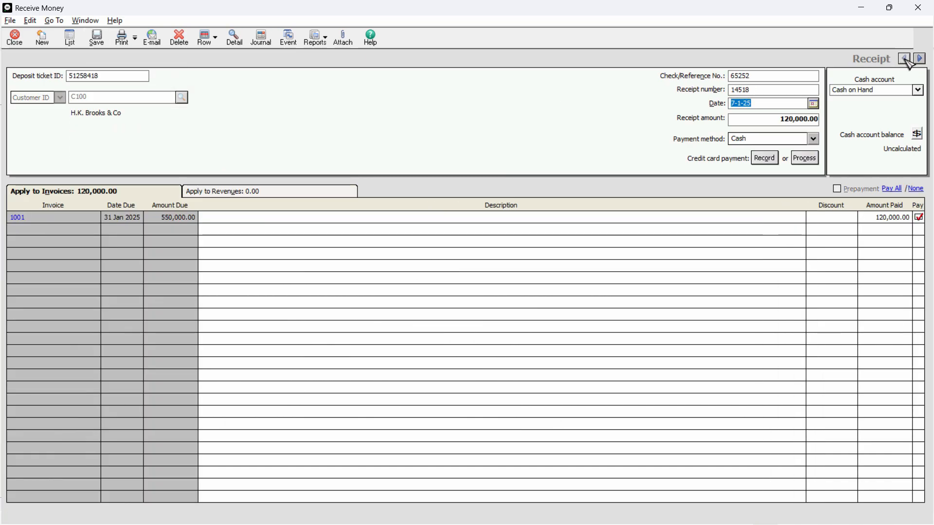
left_click(920, 58)
left_click(920, 59)
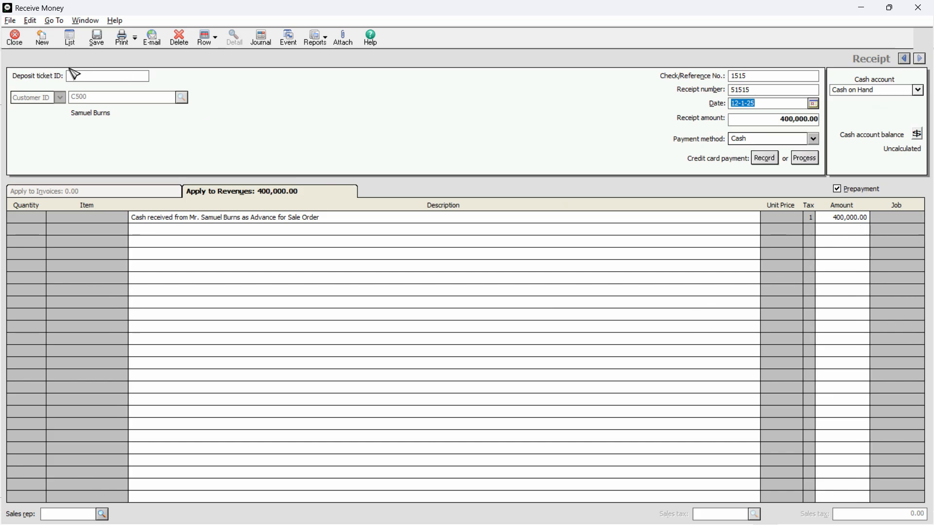
- Select the same customer on a new receipt, inspect the 1515 prepayment among its invoices, and return to a blank receipt
left_click(43, 38)
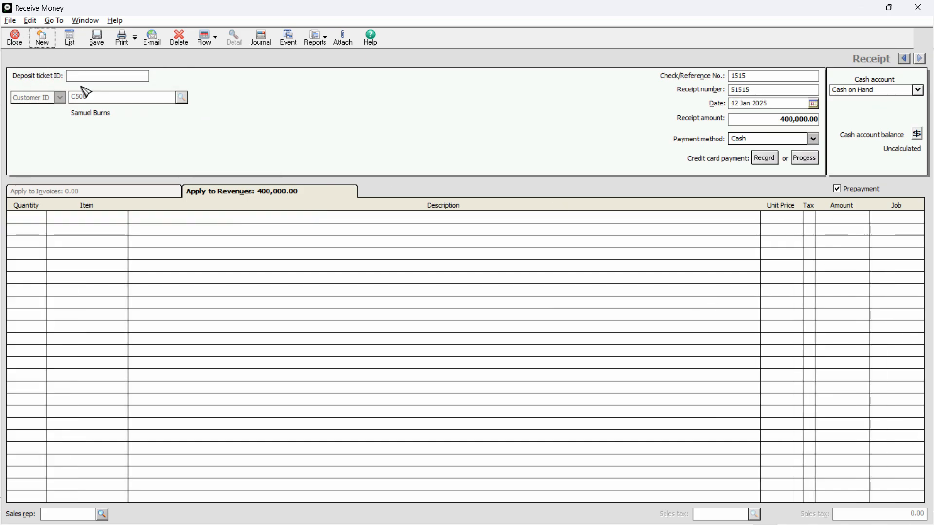
left_click(182, 98)
double_click(183, 141)
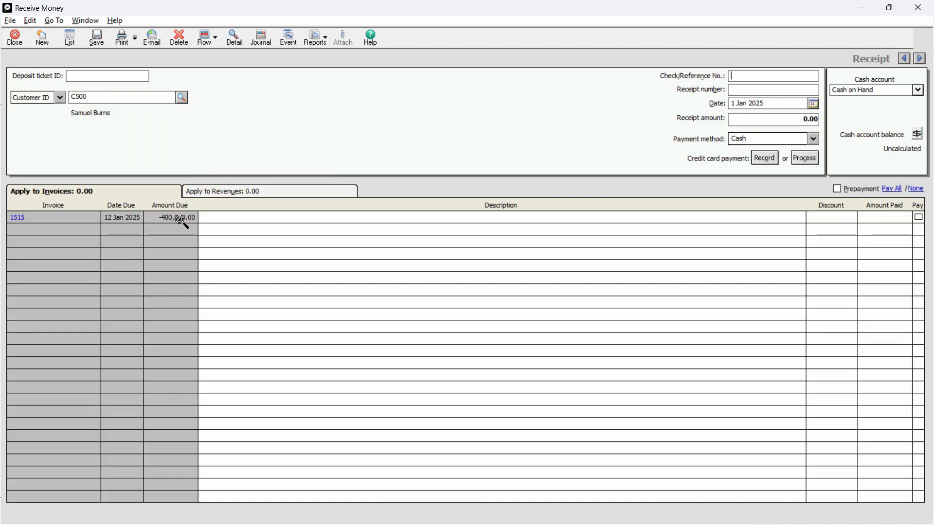
left_click(181, 220)
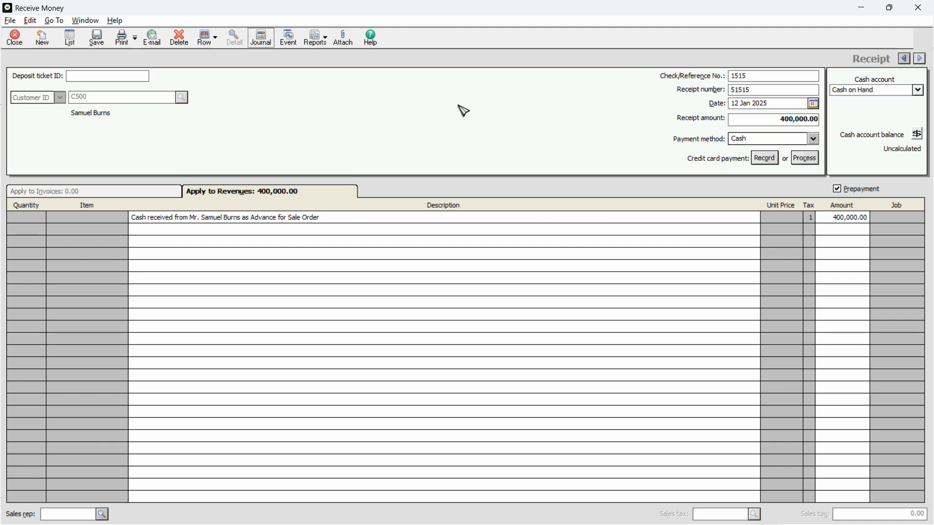
left_click(42, 38)
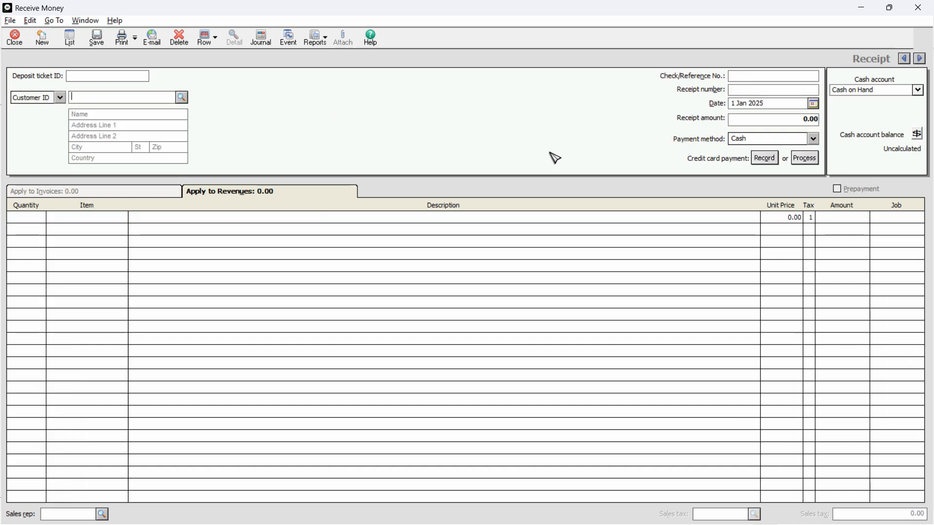
- Browse through the saved receipts to the 1515 prepayment and open its journal entry
left_click(921, 59)
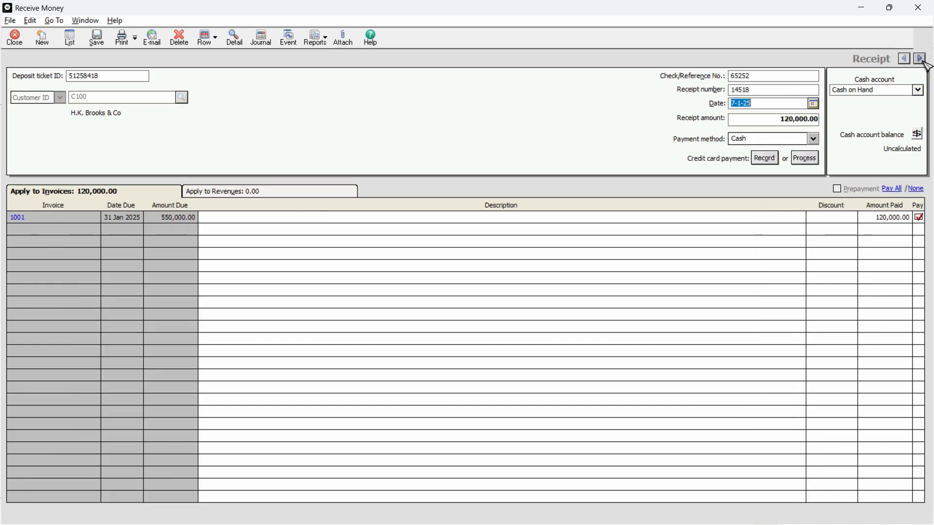
left_click(920, 59)
left_click(920, 59)
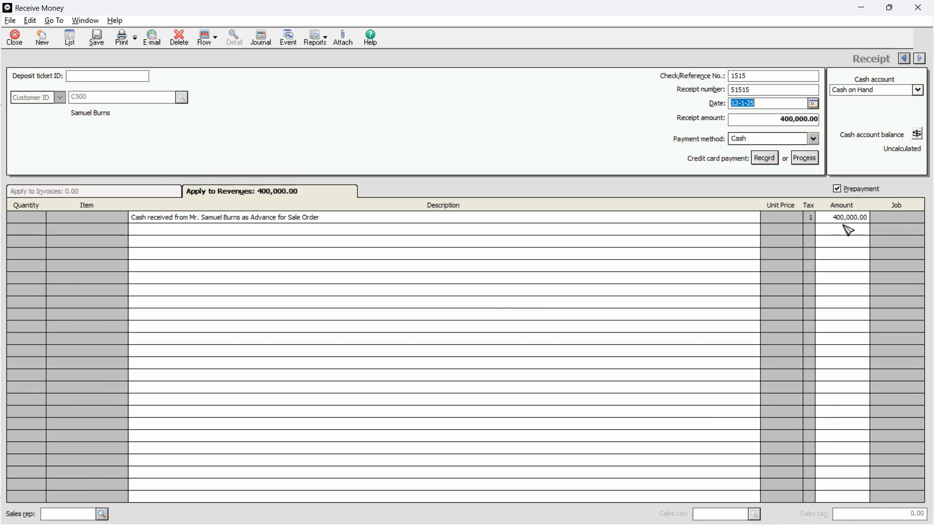
left_click(265, 38)
left_click(55, 155)
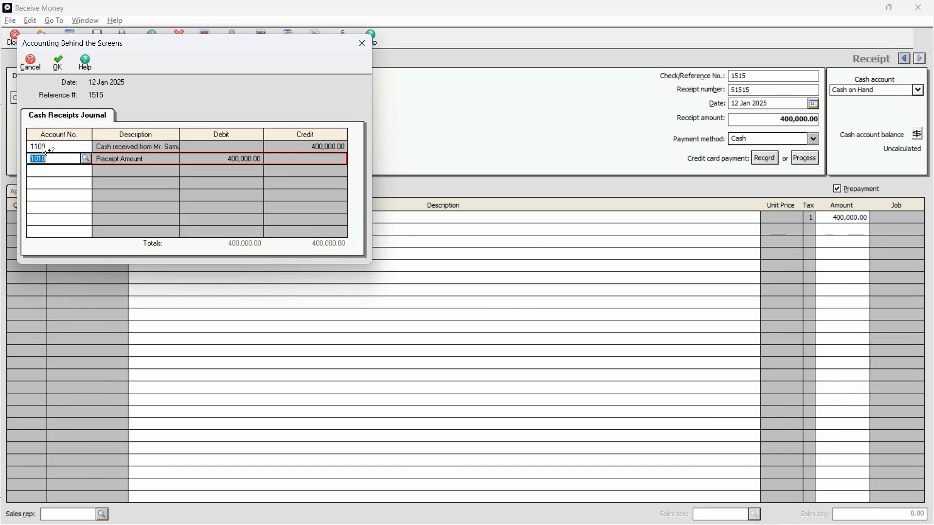
- Change the account on the journal entry's credit line to 2400 Customer Deposits
left_click(41, 144)
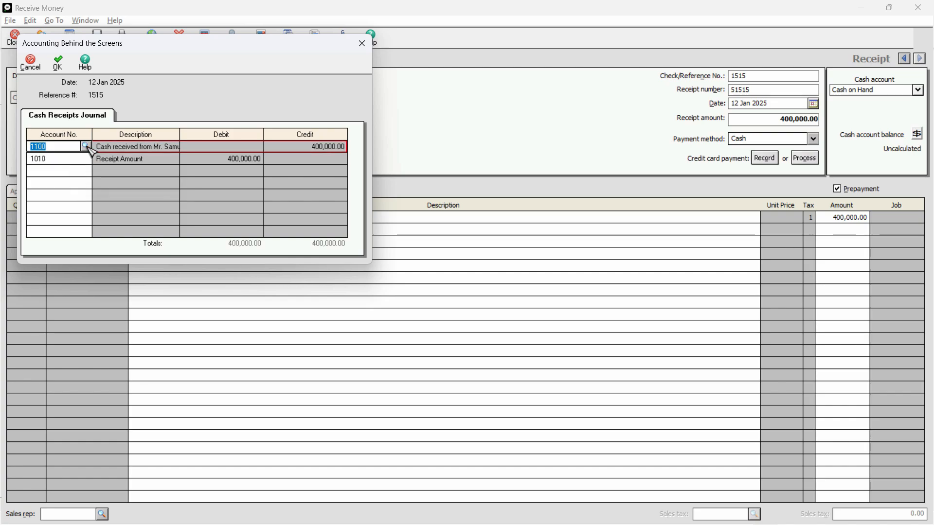
left_click(86, 146)
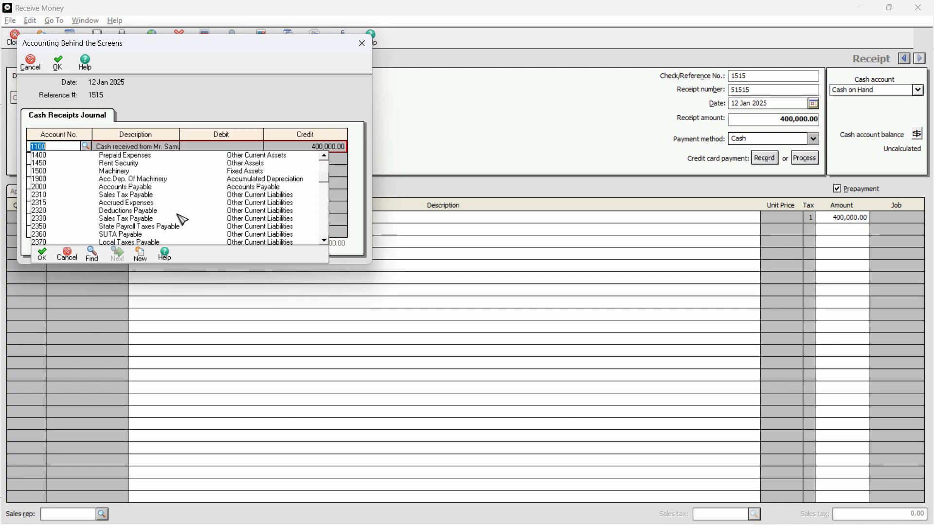
scroll(166, 224, "down", 3)
scroll(151, 238, "down", 2)
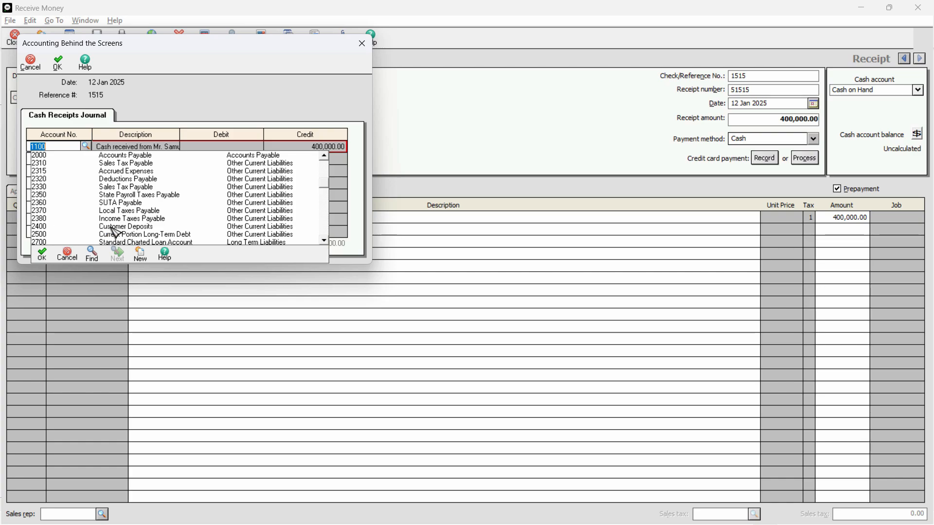
double_click(44, 226)
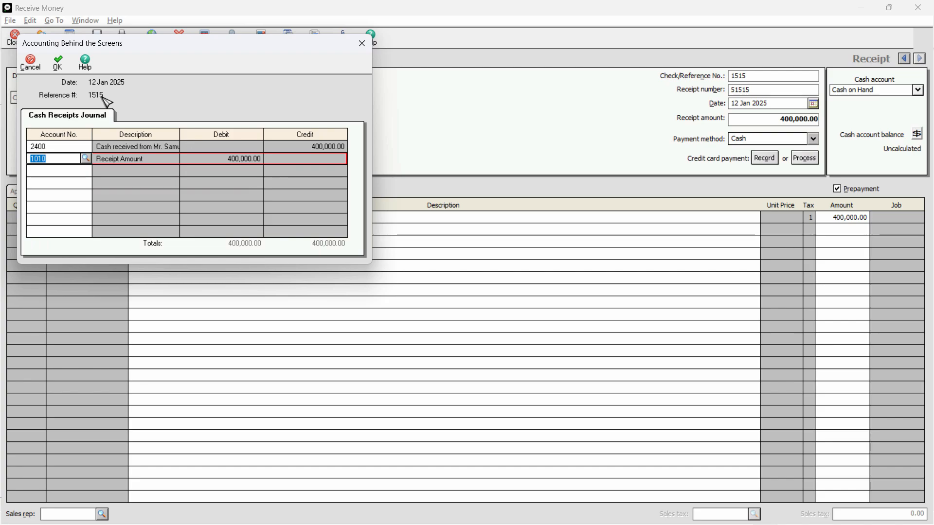
- Check the account names and types in the lookups of the journal entry's debit and credit lines
left_click(86, 158)
left_click(87, 158)
left_click(87, 158)
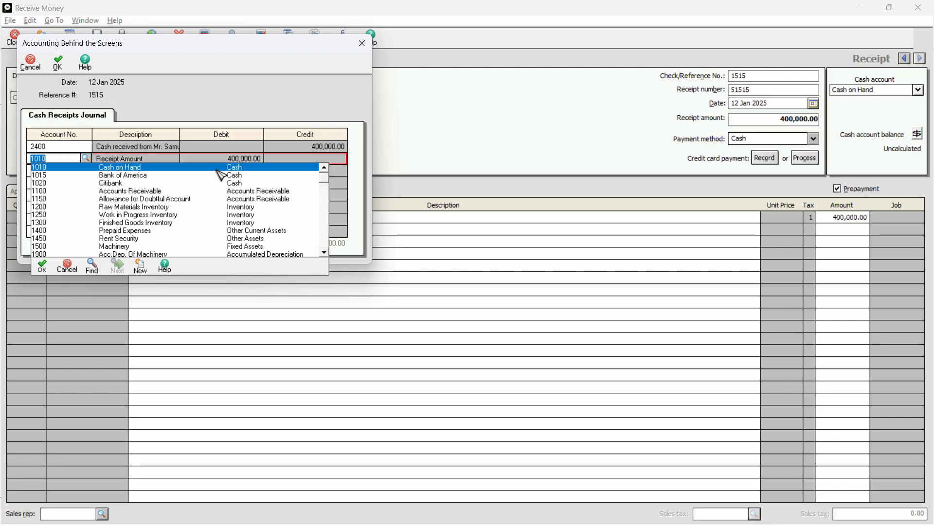
left_click(86, 158)
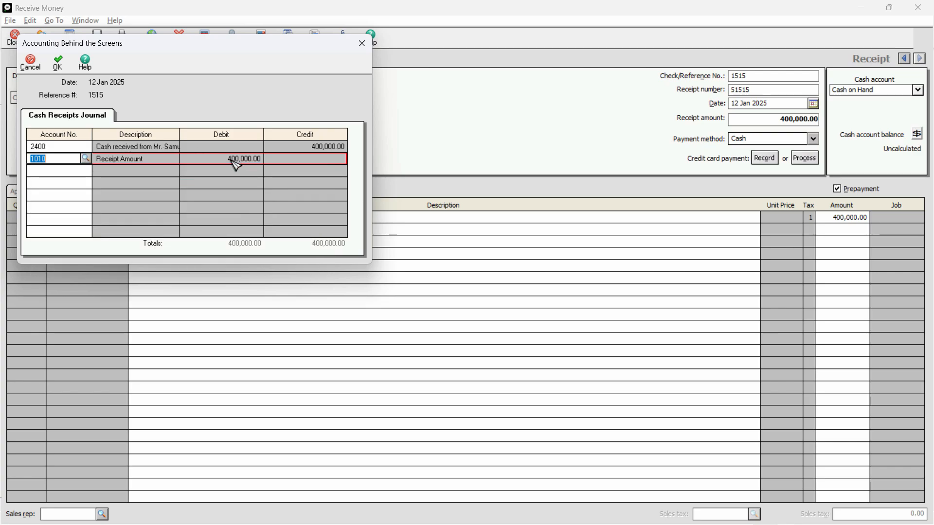
left_click(83, 148)
left_click(85, 146)
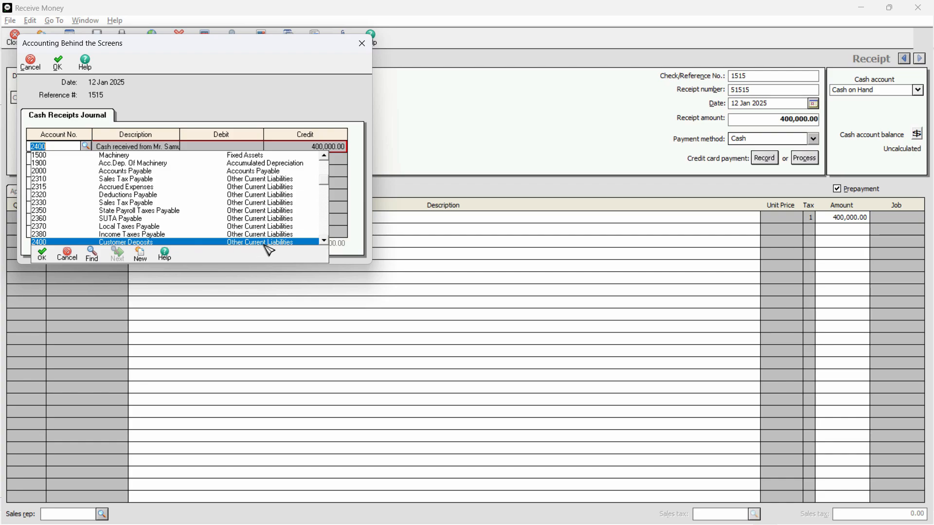
- Accept the revised journal entry, then save and close the prepayment receipt
left_click(58, 62)
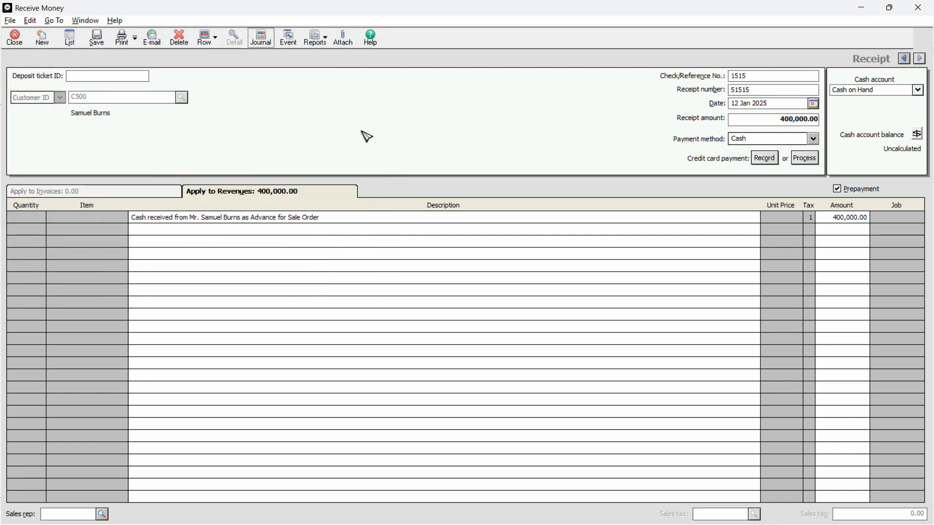
left_click(97, 38)
key("Escape")
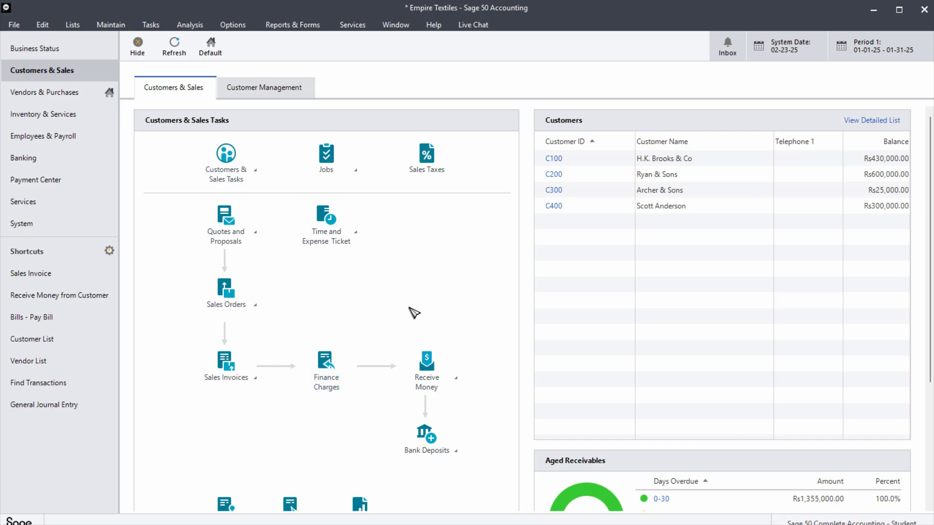
- Display the General Ledger Trial Balance, examine its Customer Deposits line and close the report
scroll(421, 298, "down", 3)
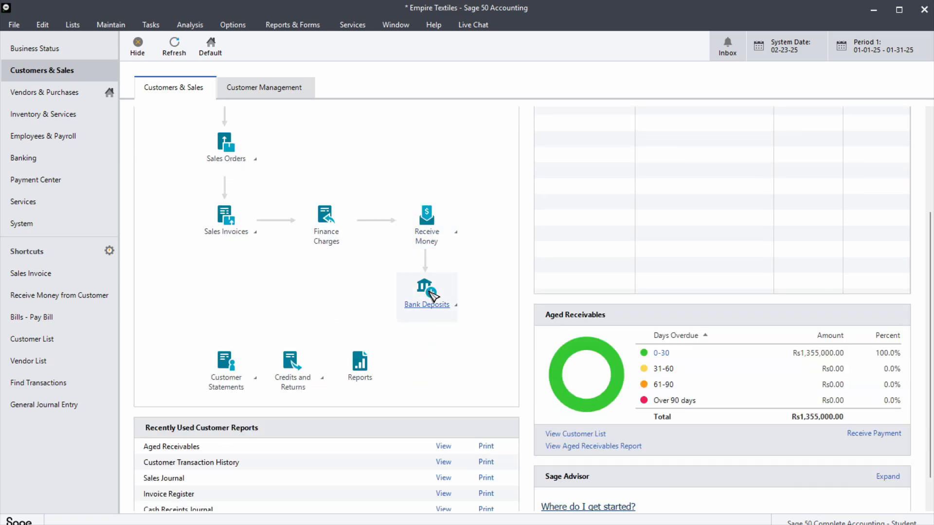
left_click(363, 368)
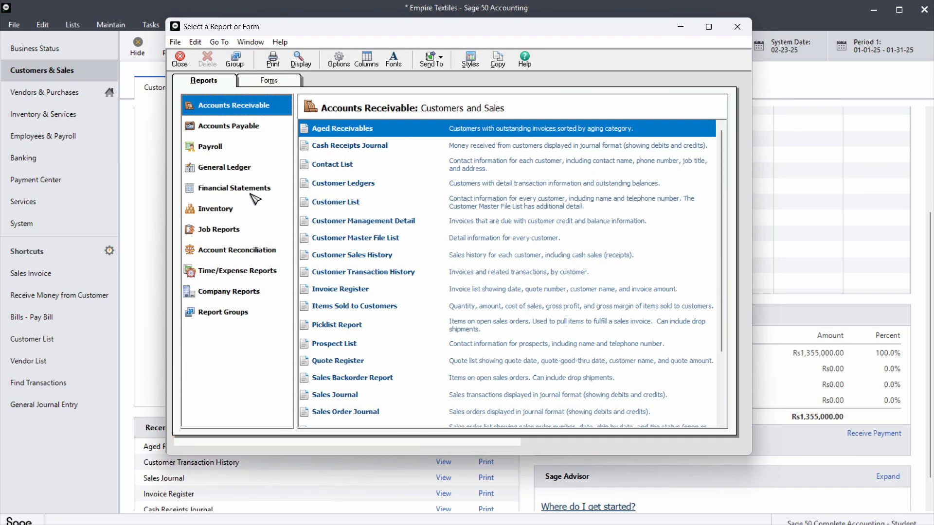
left_click(227, 171)
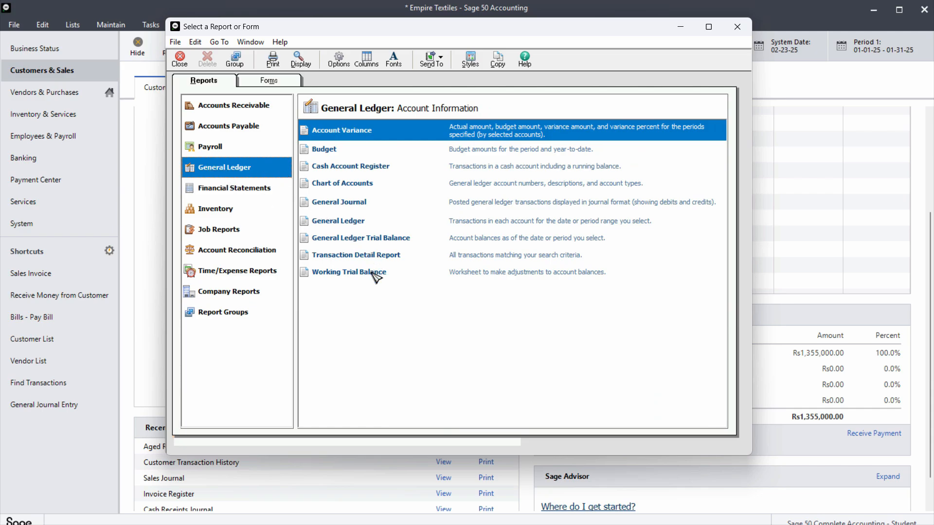
left_click(356, 241)
double_click(383, 240)
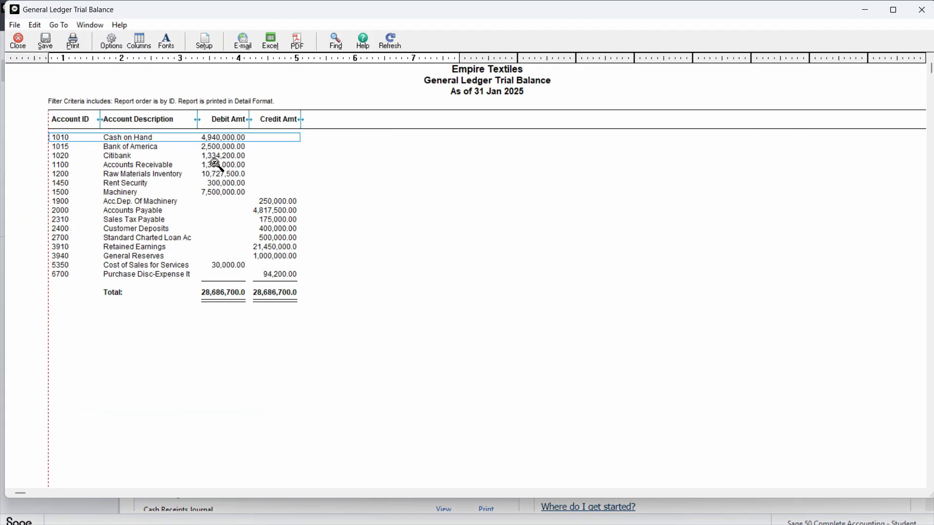
left_click(135, 230)
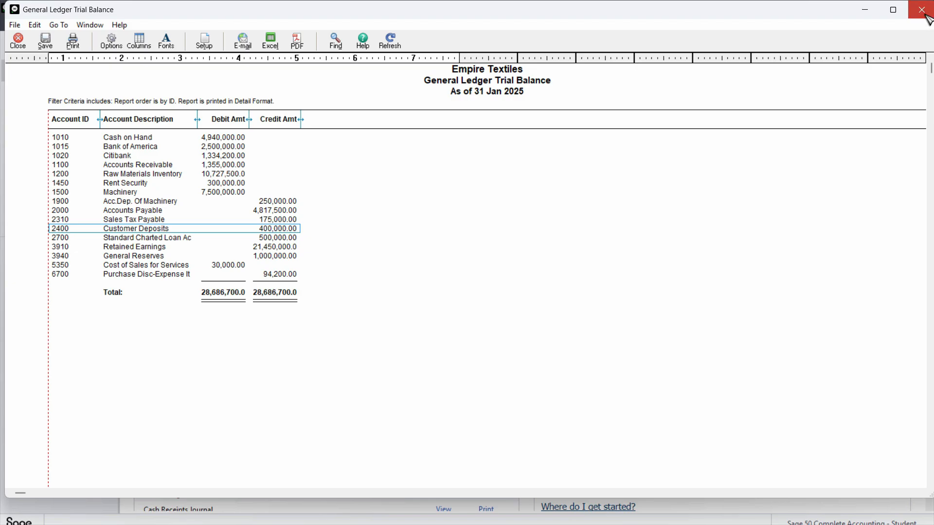
left_click(922, 10)
left_click(737, 27)
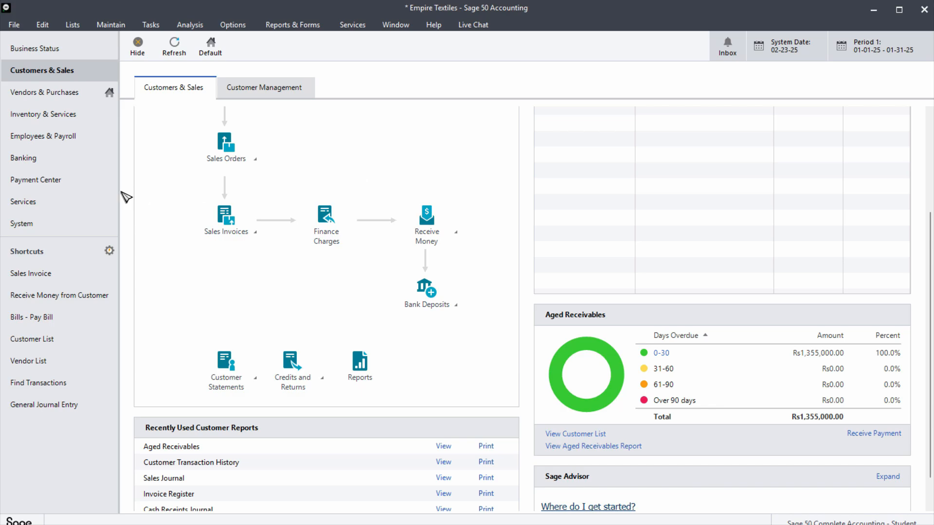
- Open account 2400 Customer Deposits for maintenance from the full chart of accounts list
left_click(72, 24)
left_click(124, 79)
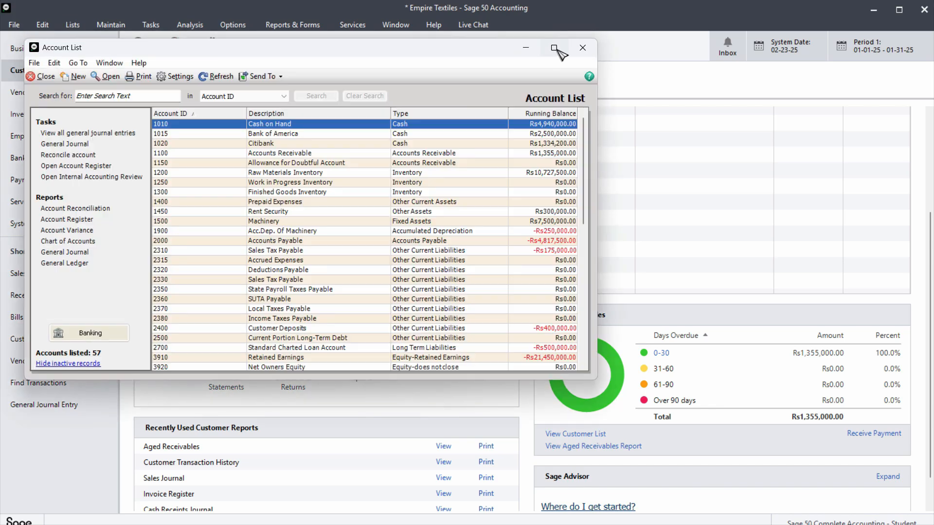
left_click(554, 47)
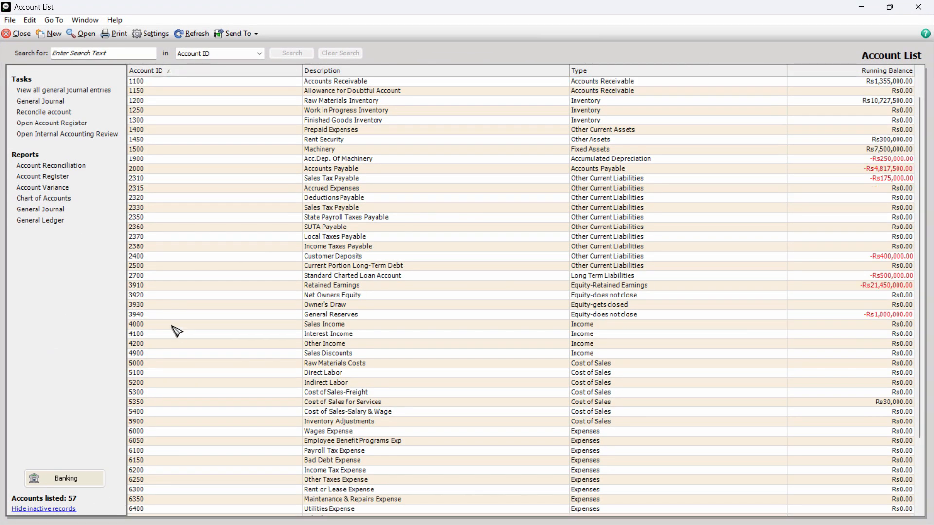
scroll(175, 330, "down", 1)
left_click_drag(163, 200, 314, 258)
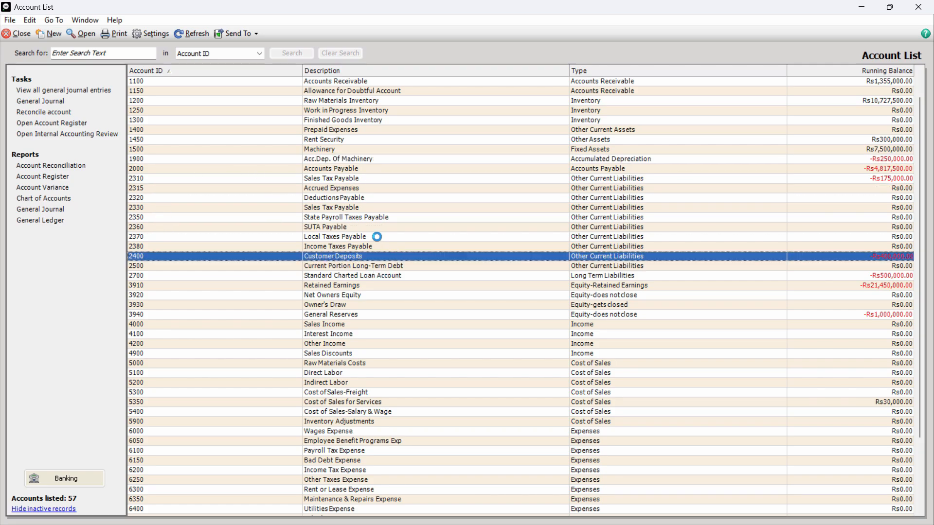
- Change account 2400's description to Customer Advances, save the account and close the account list
left_click(446, 235)
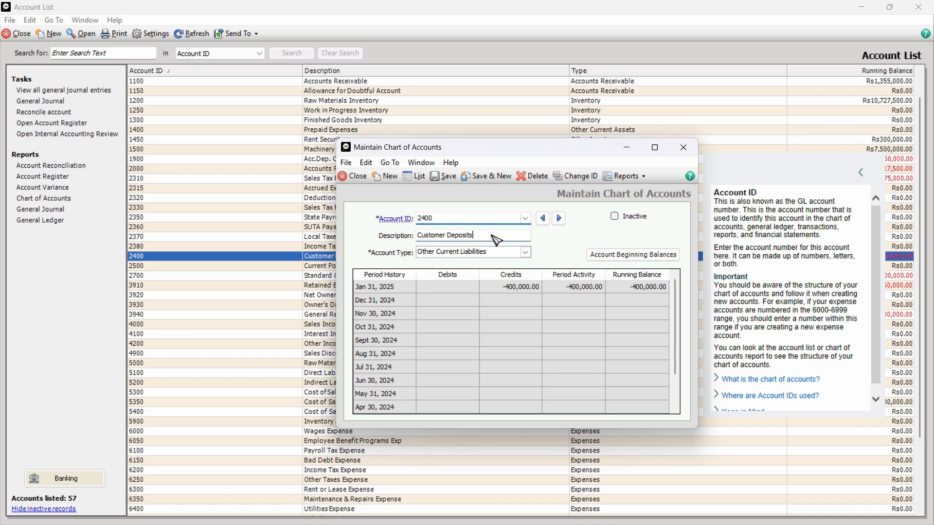
left_click(452, 232, "shift")
key("ctrl+a")
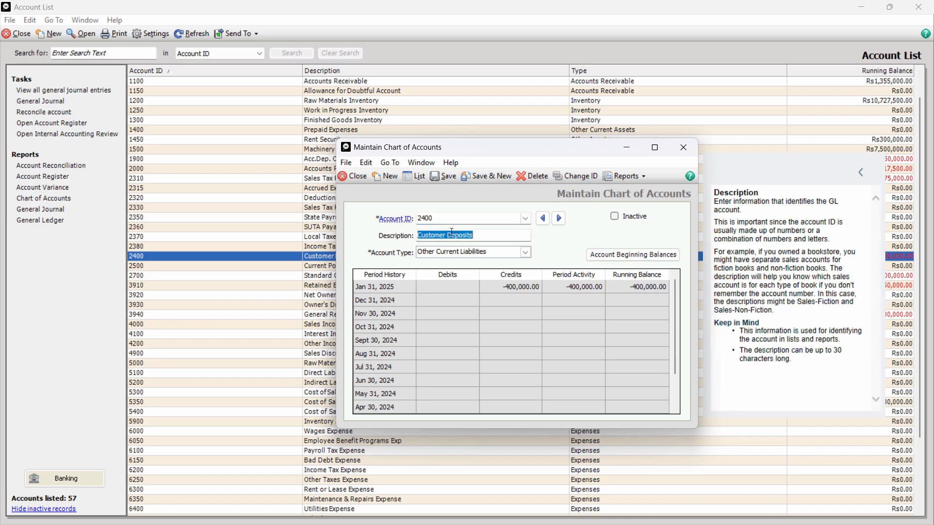
type("cust")
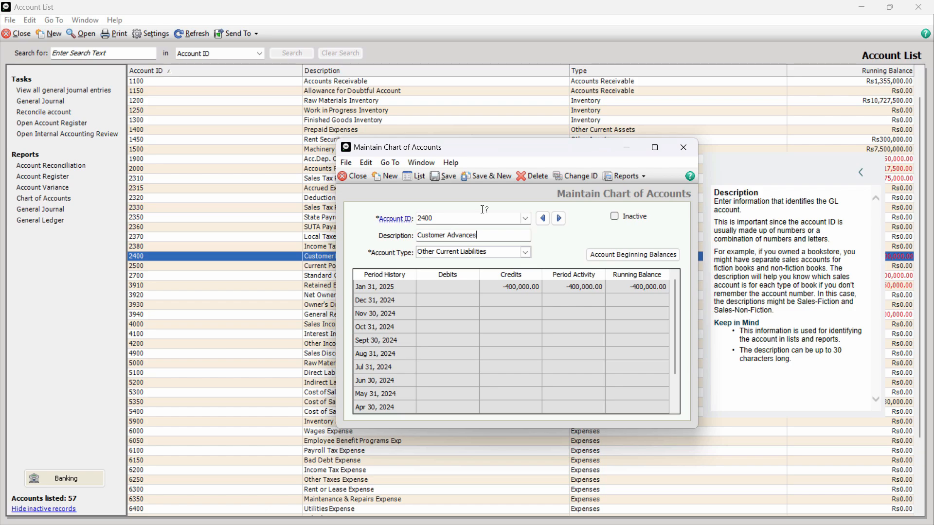
type("omer Advances")
left_click(445, 176)
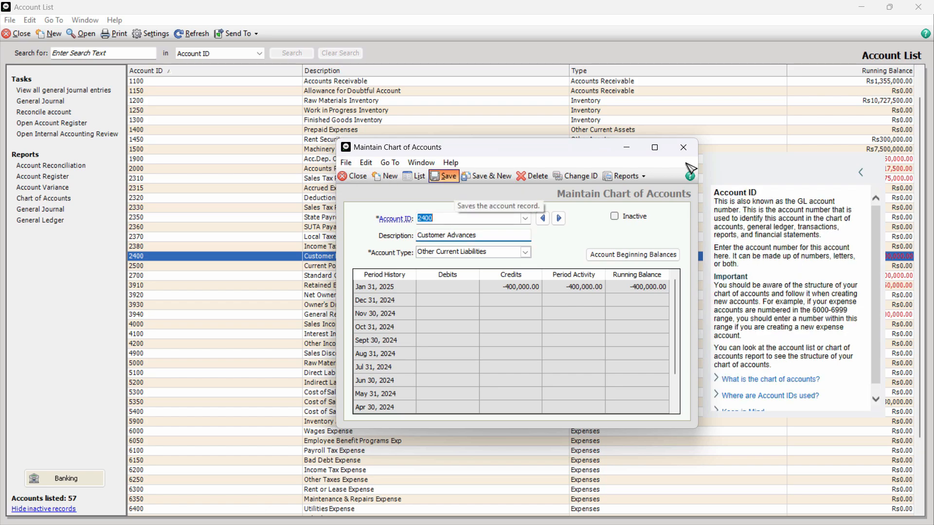
left_click(684, 147)
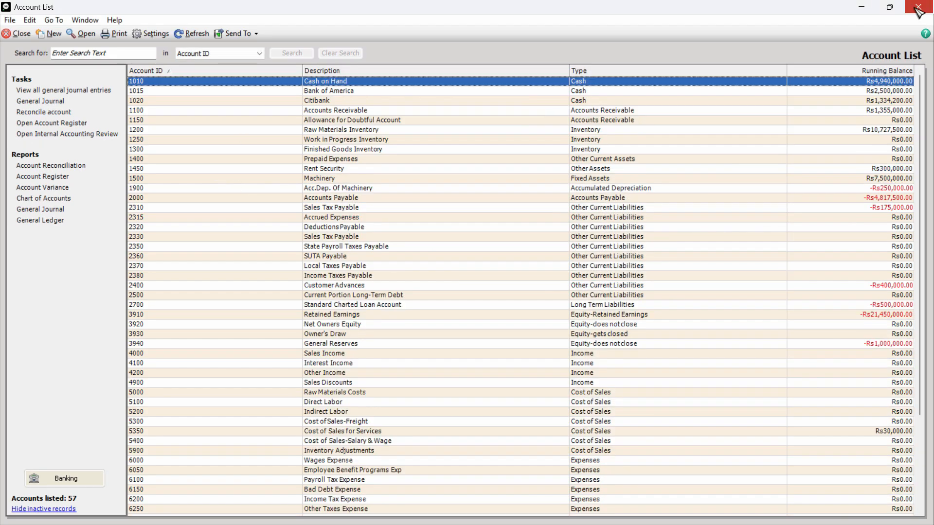
left_click(918, 8)
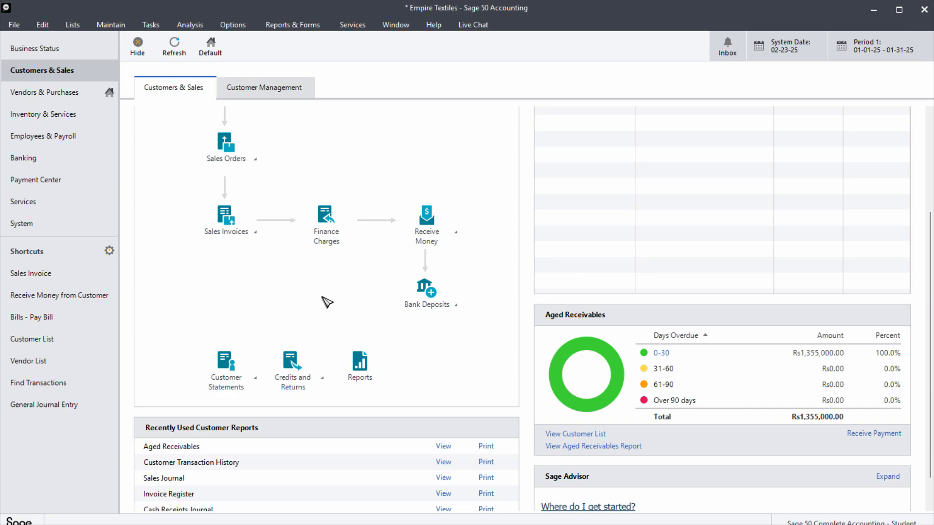
- Display the standard Balance Sheet for a range from Period 1 (1-1-25) to Period 1 (31-1-25)
left_click(361, 367)
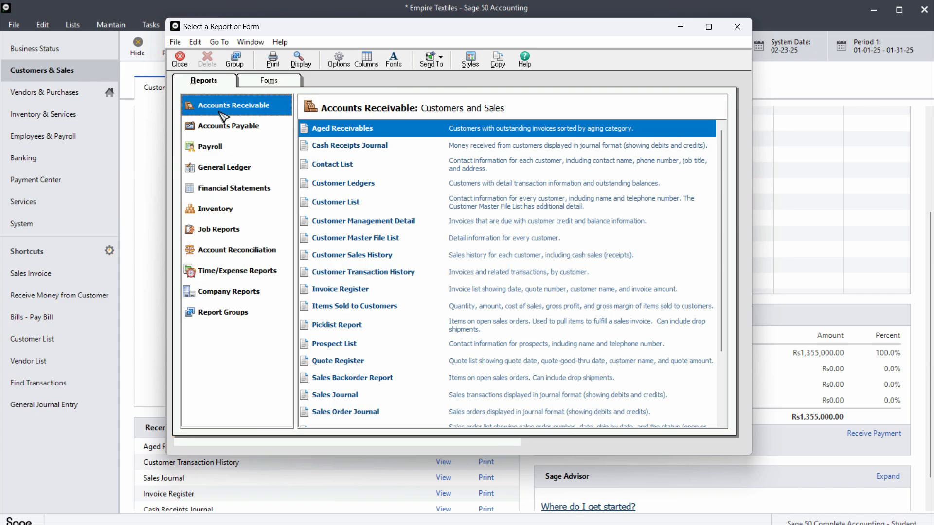
left_click(216, 192)
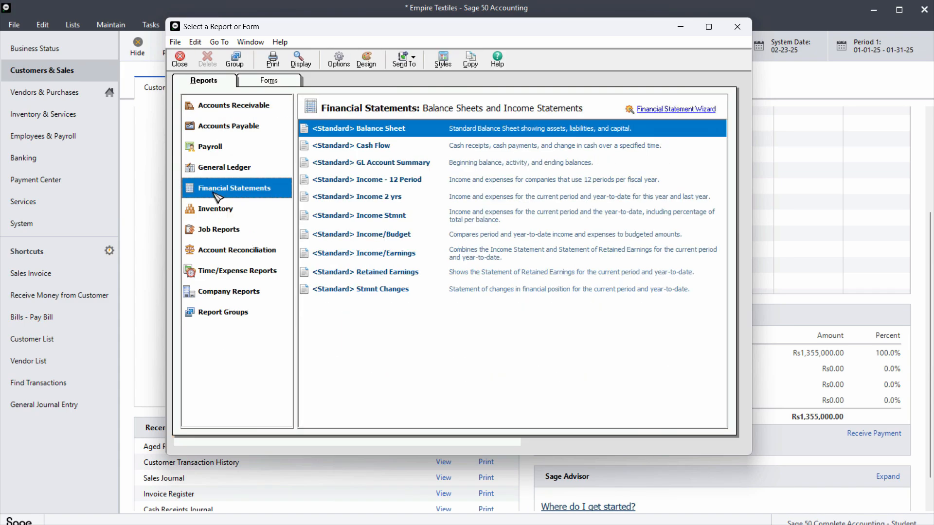
double_click(374, 129)
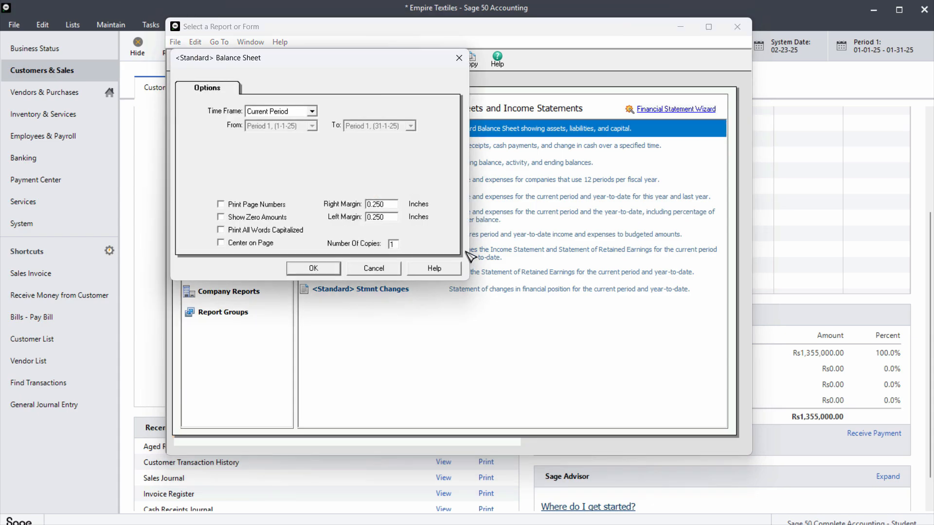
left_click(312, 112)
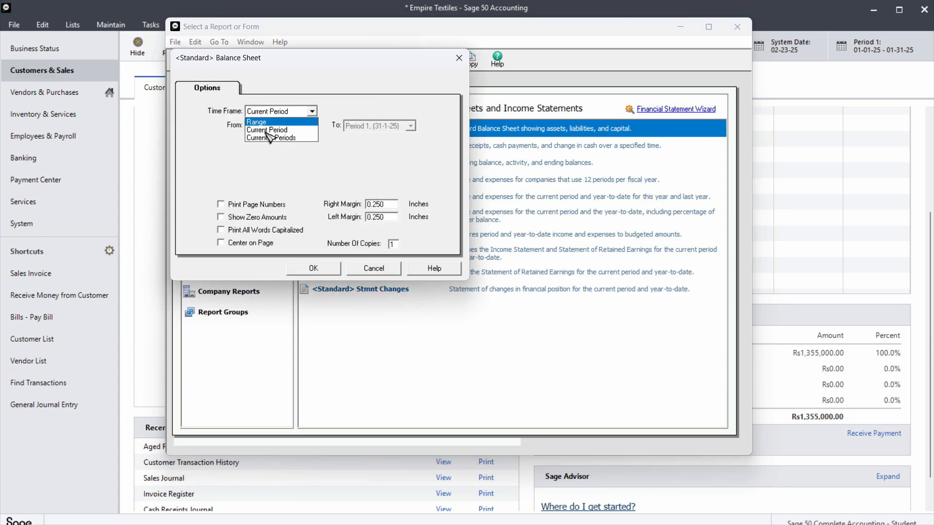
left_click(284, 130)
key("Up")
left_click(312, 127)
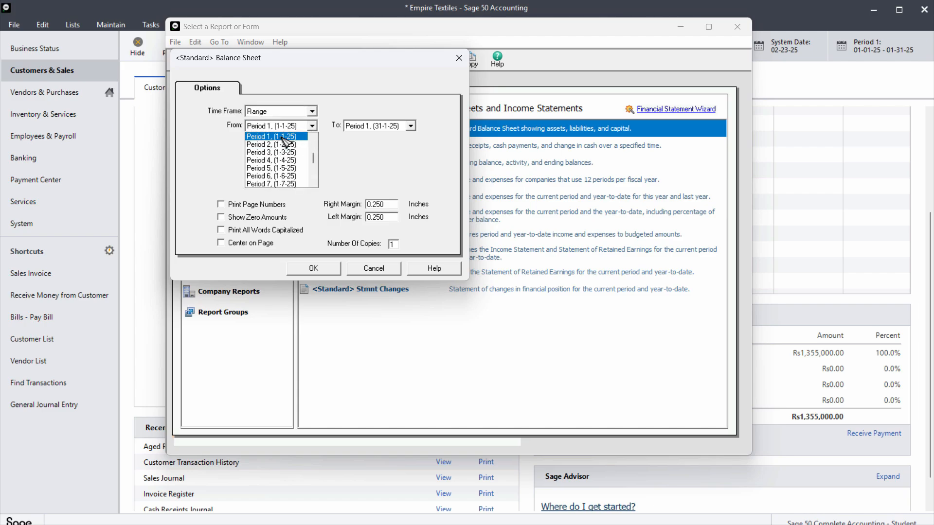
left_click(312, 126)
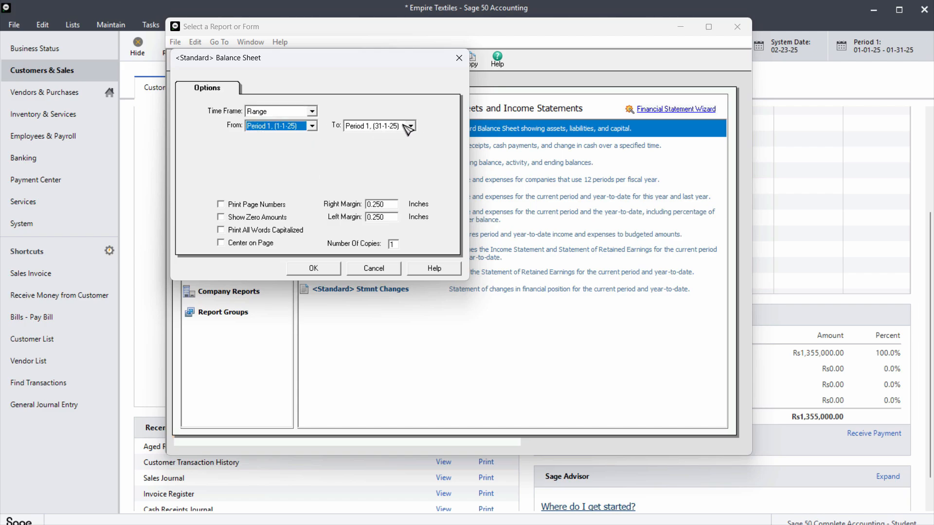
left_click(323, 273)
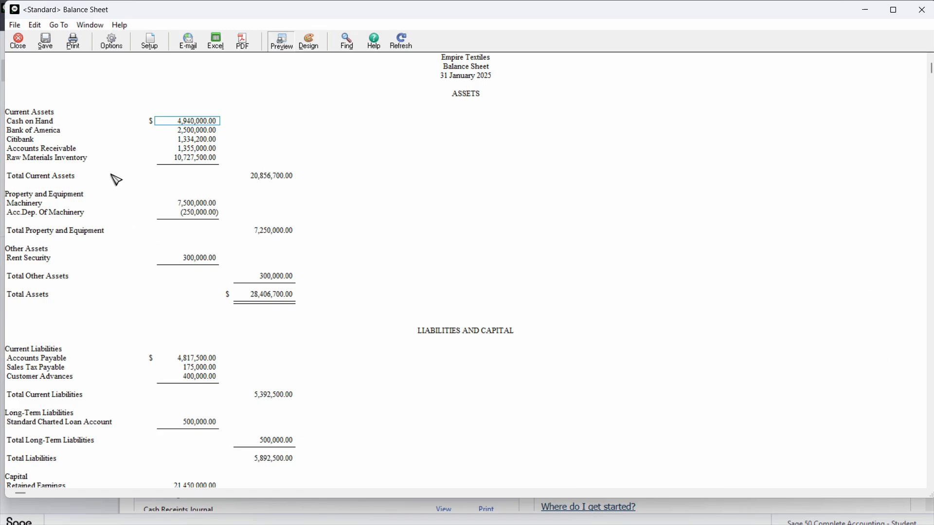
- Review the balance sheet's liabilities and capital sections, including Customer Advances, and close the reports
scroll(200, 297, "down", 3)
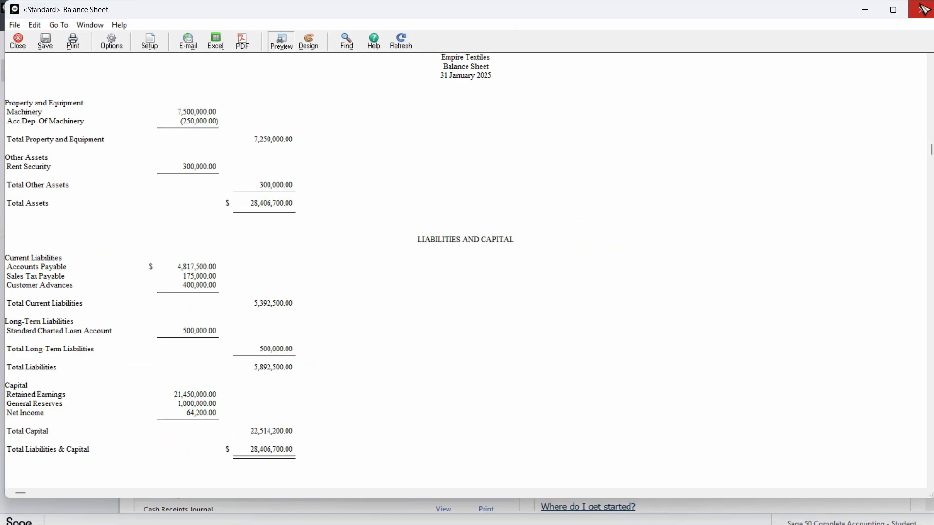
left_click(925, 9)
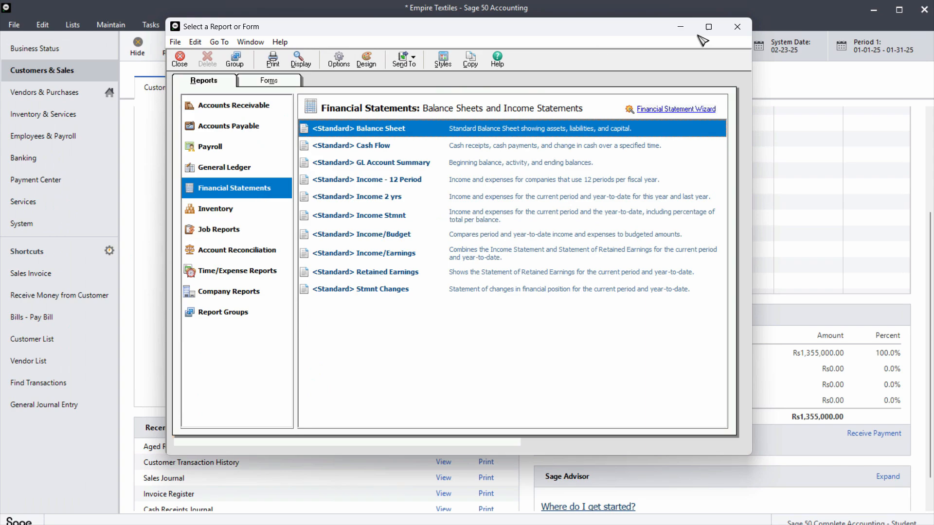
left_click(736, 25)
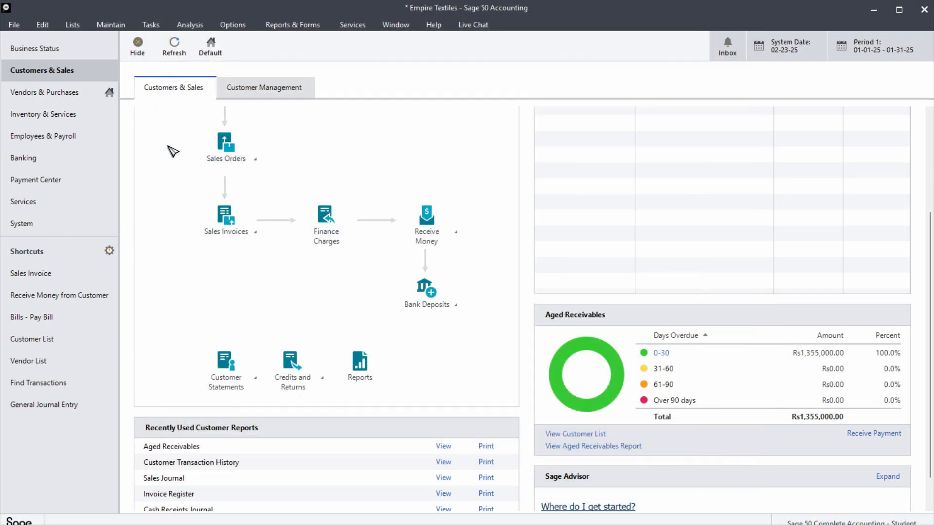